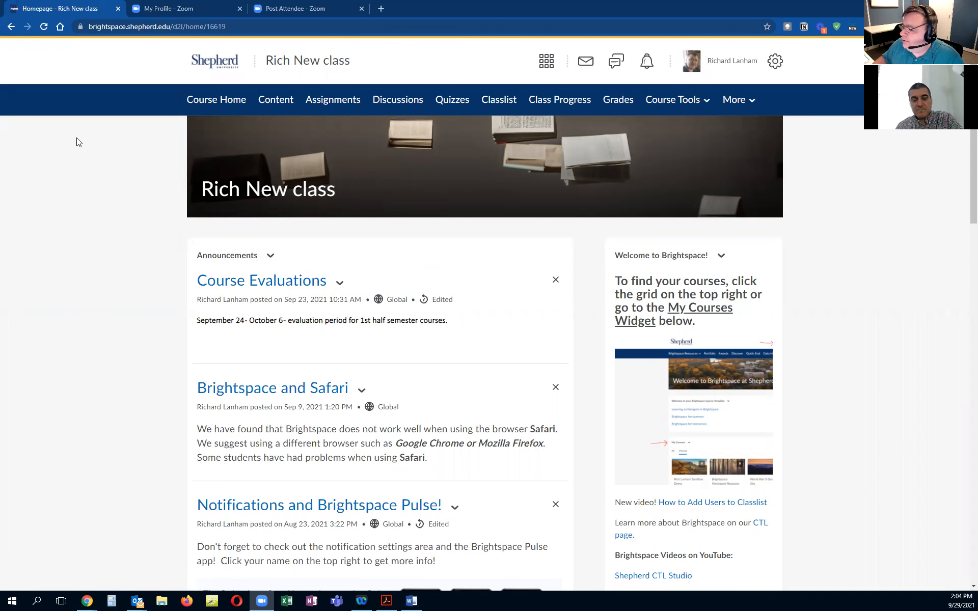
Step: Open the course's quiz management and review the quiz categories
mouse_move(408, 175)
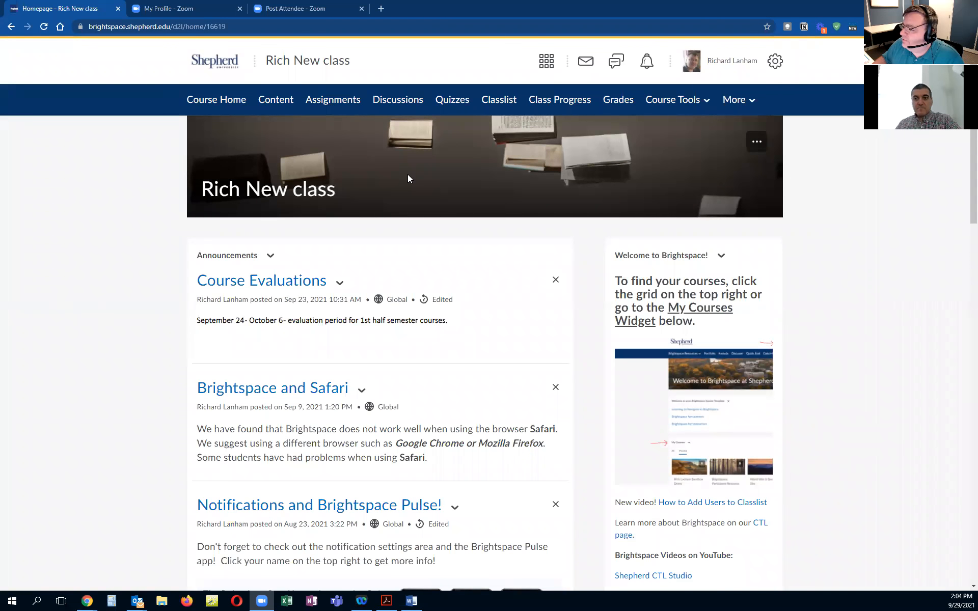
click(453, 102)
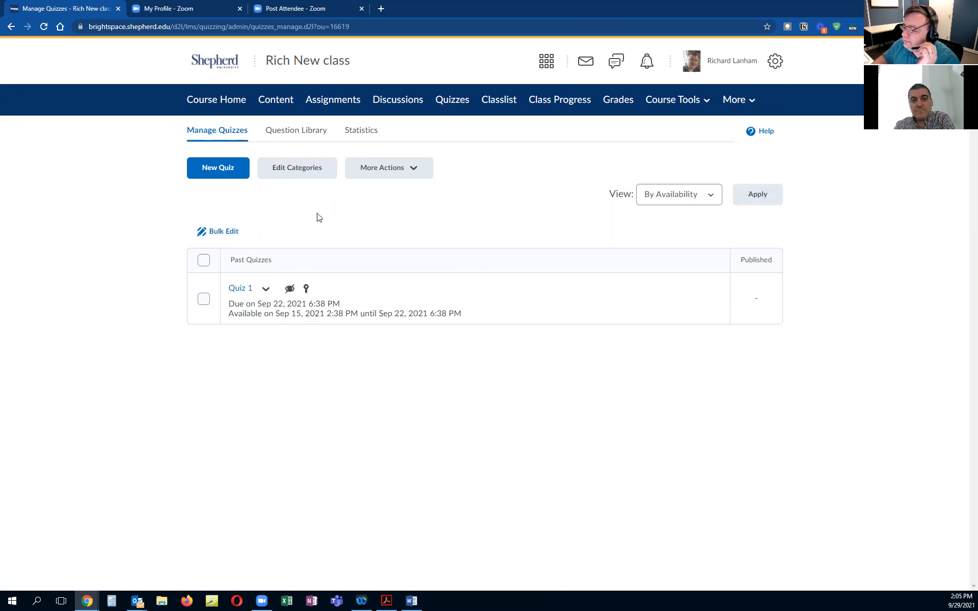
click(310, 171)
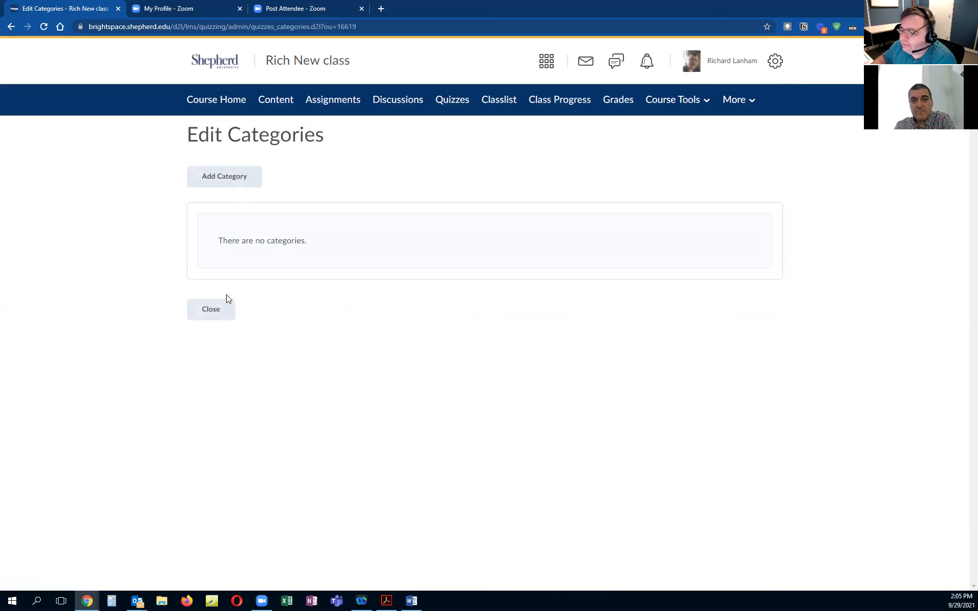
click(218, 312)
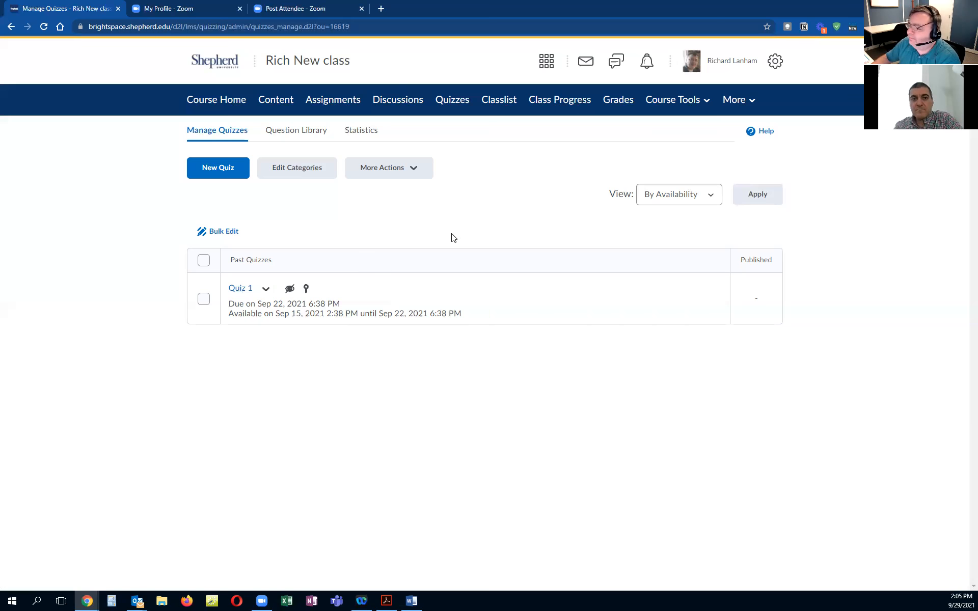
Step: Make Quiz 1 visible to users
click(412, 177)
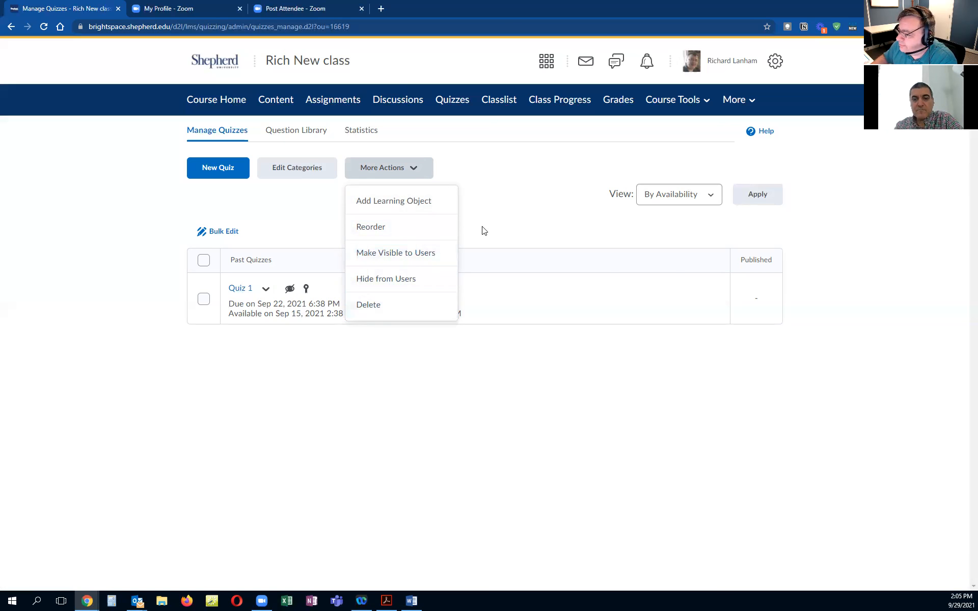
click(502, 192)
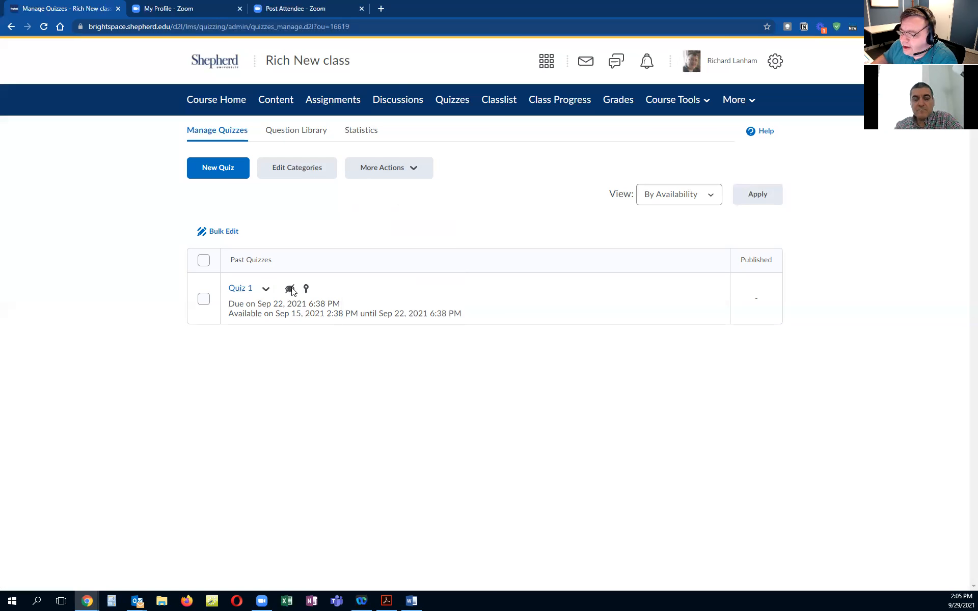
click(204, 300)
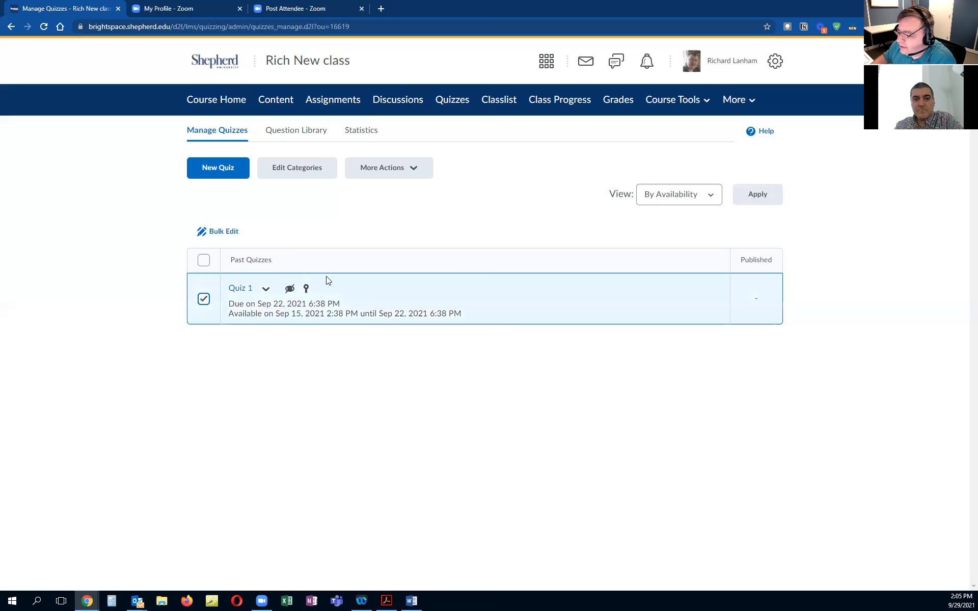
click(425, 176)
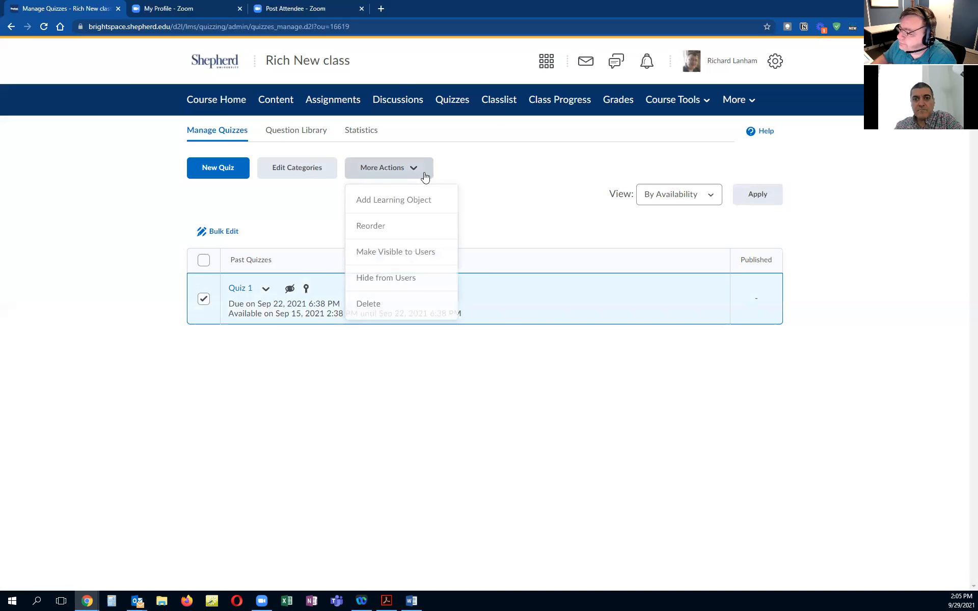
click(416, 255)
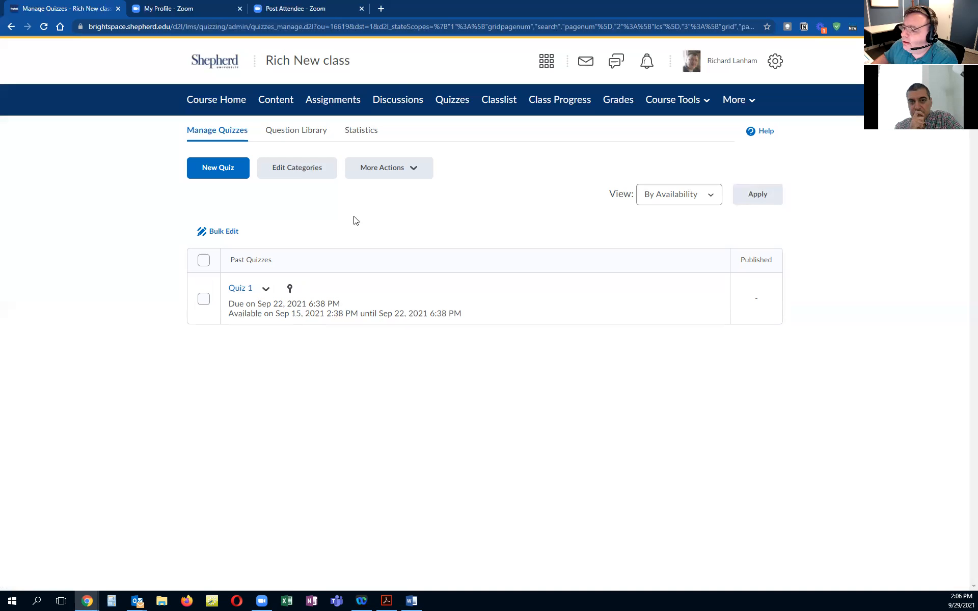
Step: Browse the Question Library's US States section, then return to quiz management
click(298, 134)
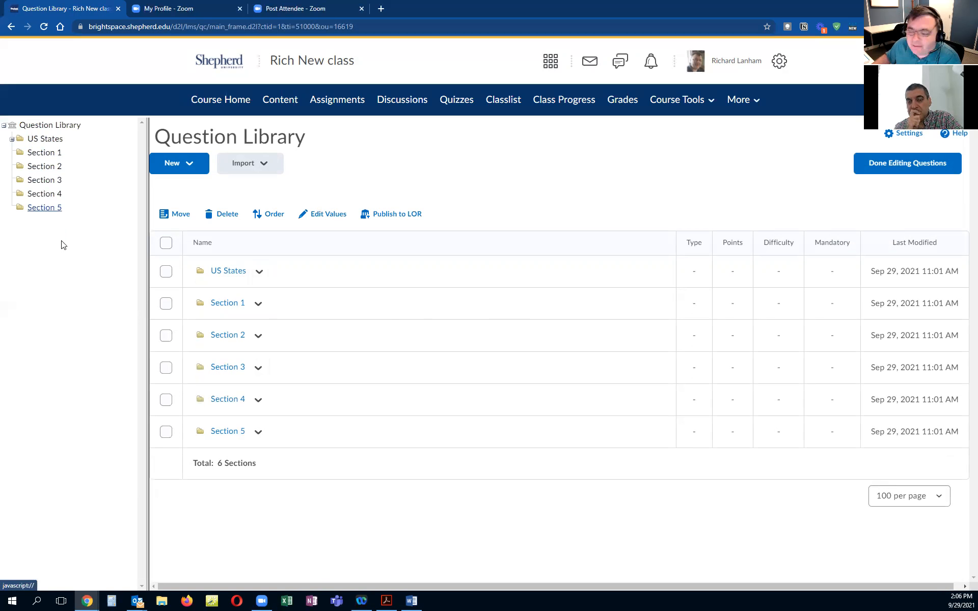
click(235, 273)
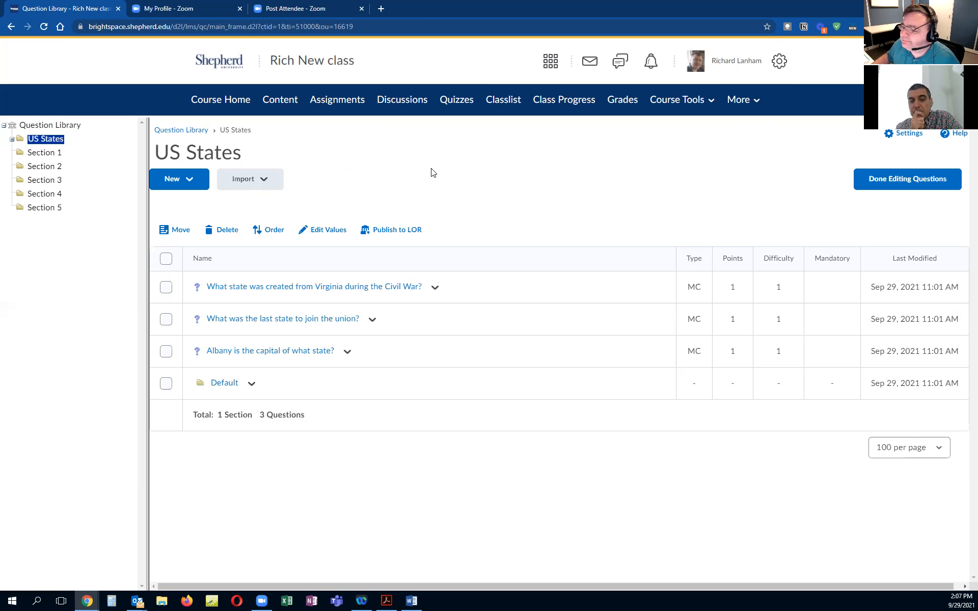
click(203, 131)
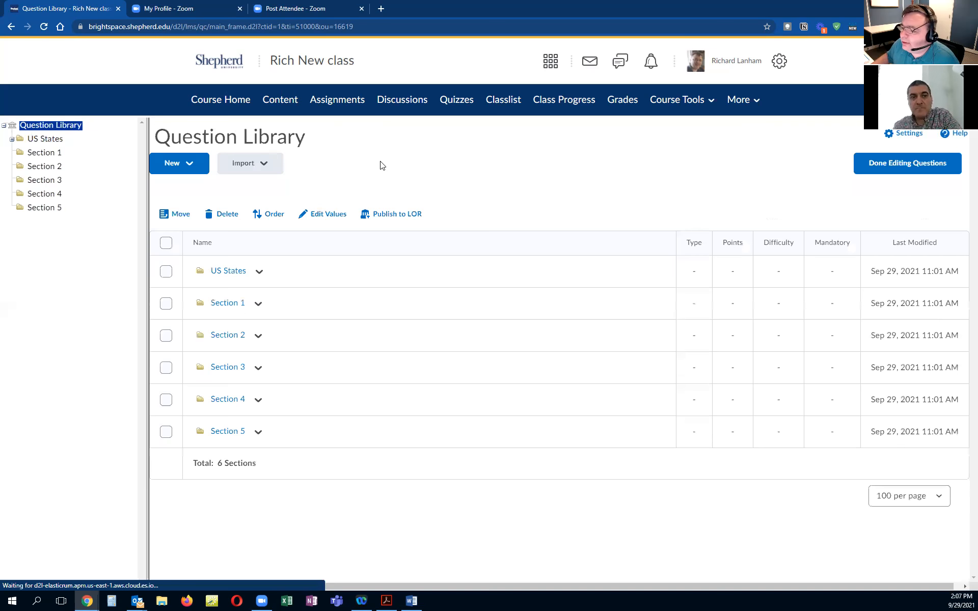
click(899, 169)
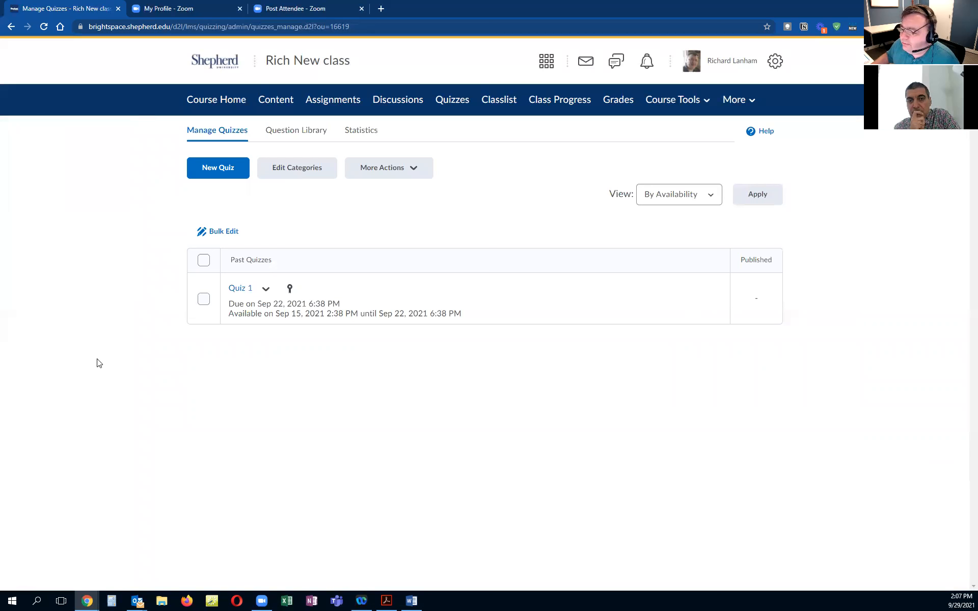
Step: Create a new quiz named Quiz #2
click(205, 174)
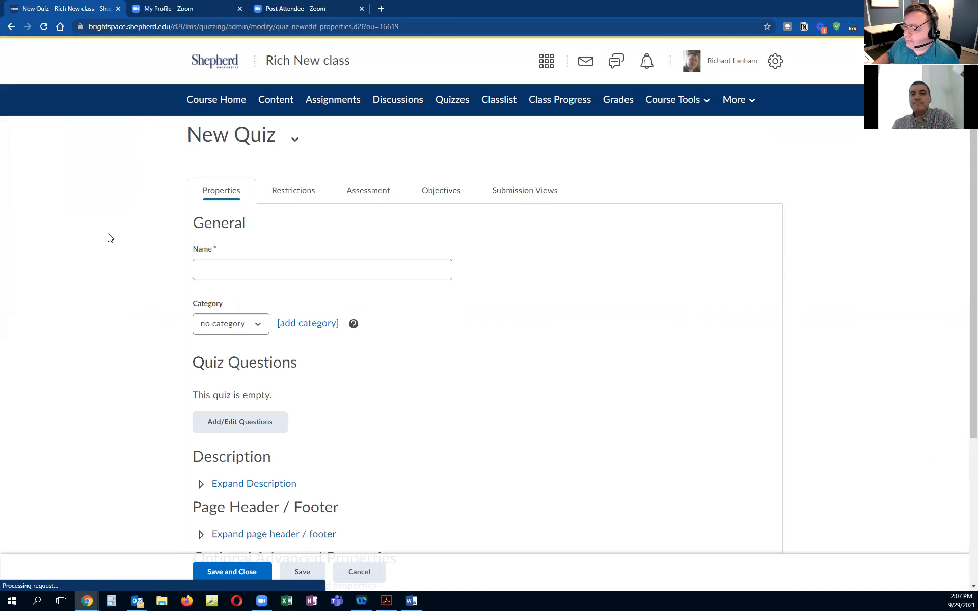
scroll(127, 253, down, 1)
click(222, 219)
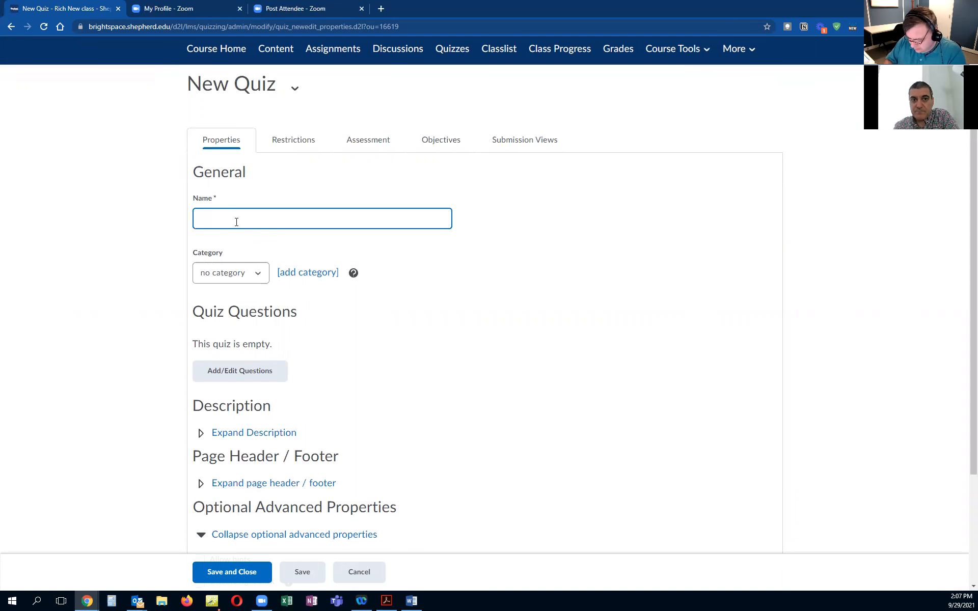
text(A)
key(BackSpace)
text(Quiz #2)
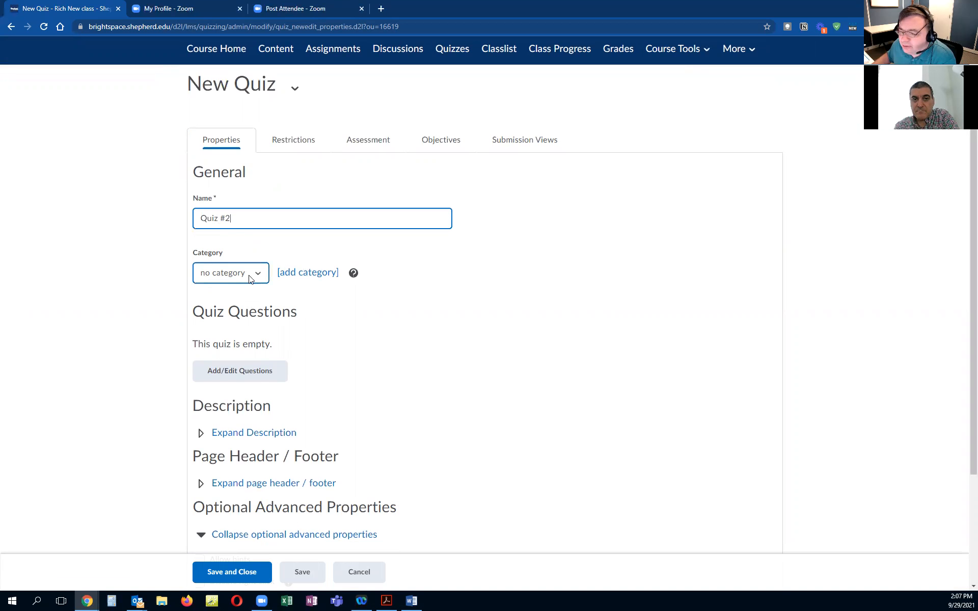
Step: Review the quiz's Description, Page Header / Footer and Optional Advanced Properties sections
scroll(474, 275, down, 1)
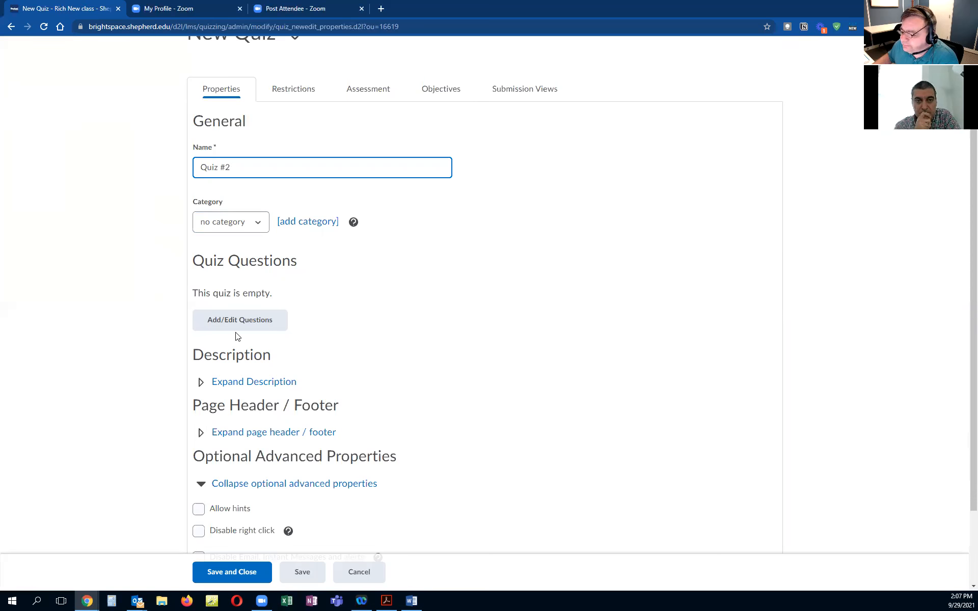
click(201, 383)
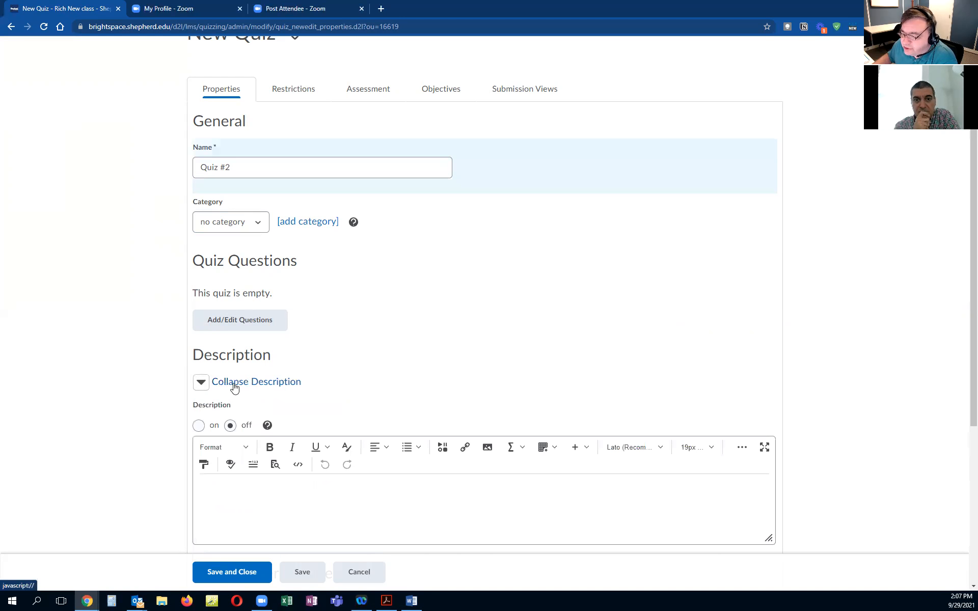
click(201, 383)
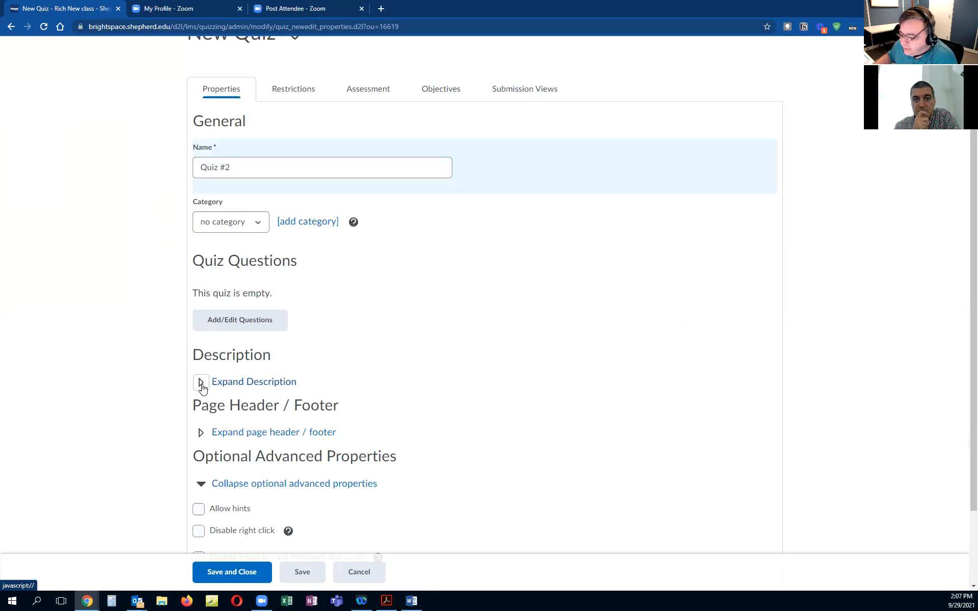
scroll(414, 367, down, 2)
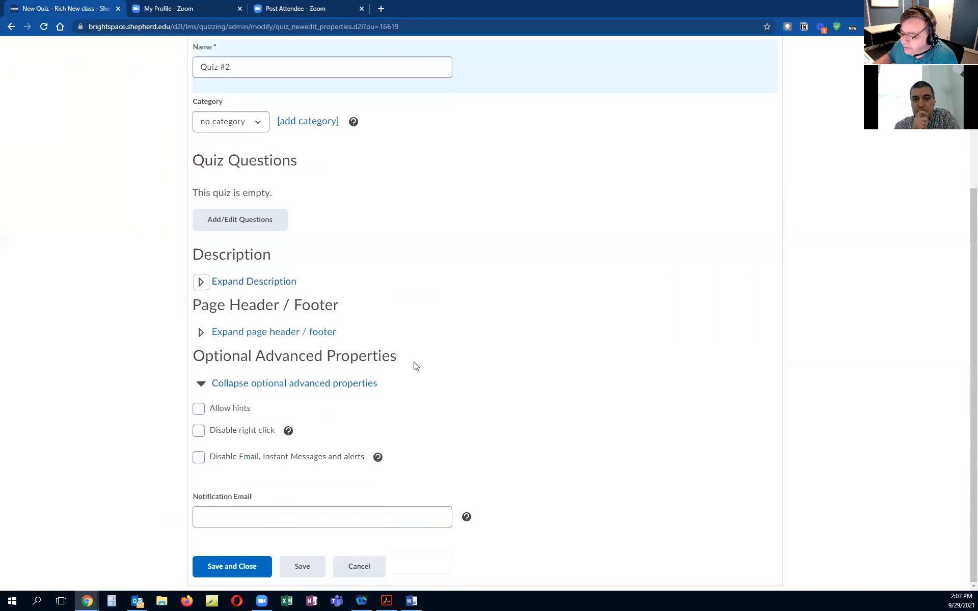
click(199, 336)
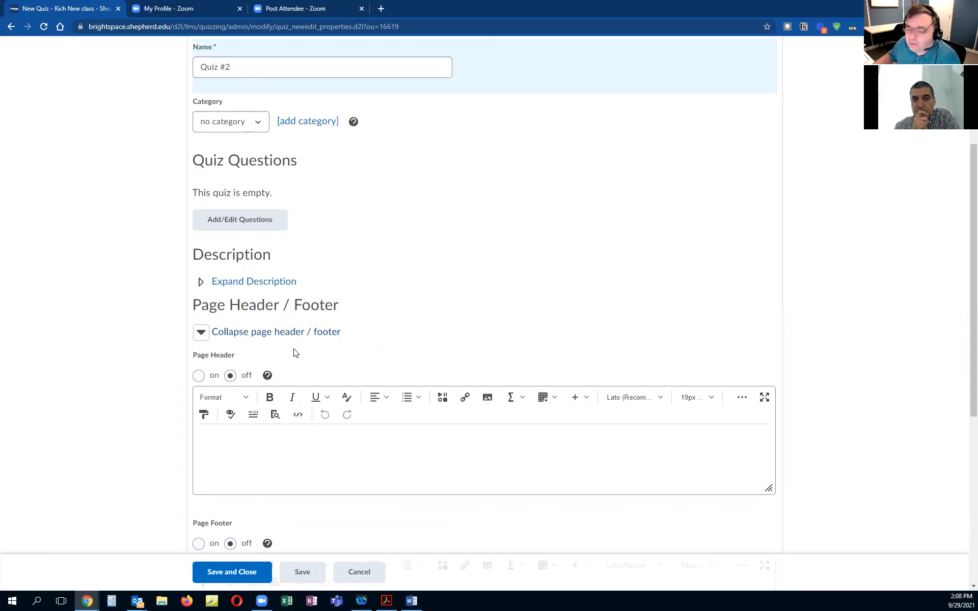
click(201, 334)
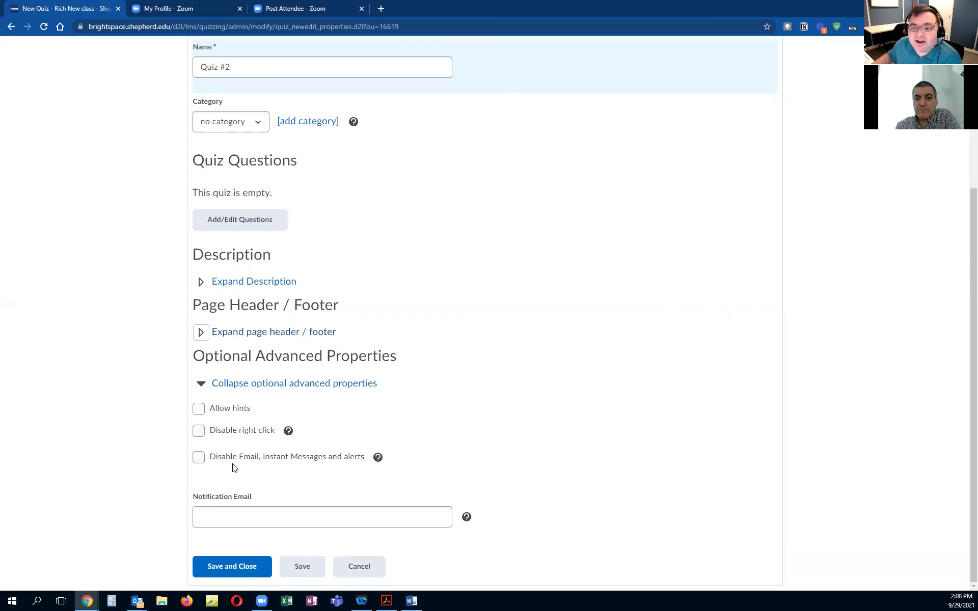
click(224, 519)
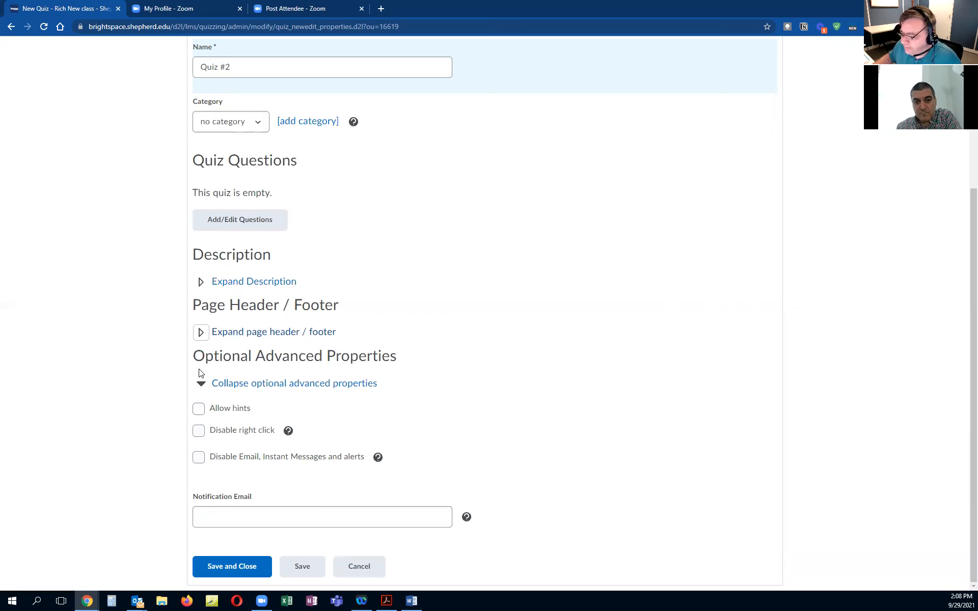
click(201, 383)
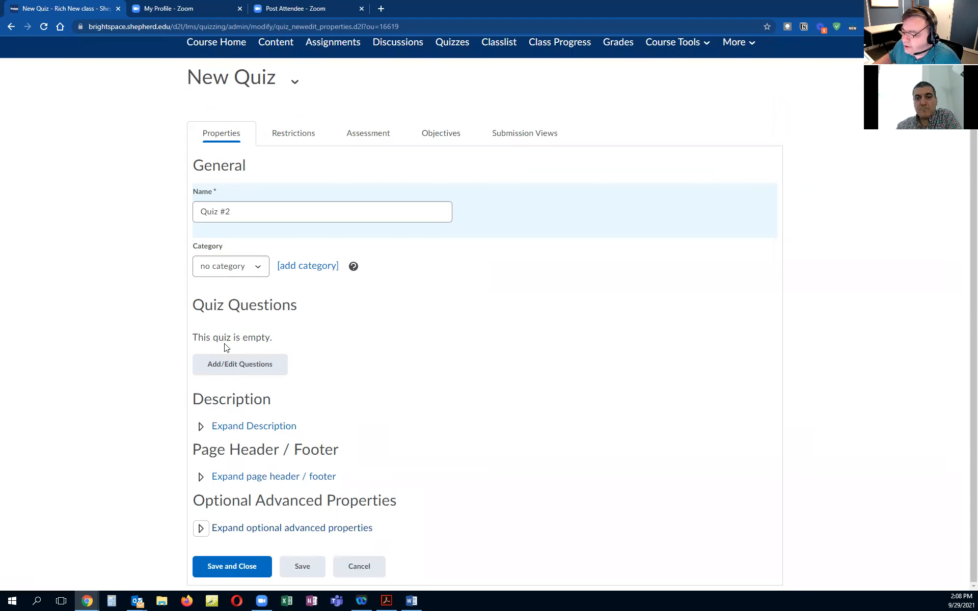
Step: Open the quiz's question editor and explore the import options, including uploading a file
click(248, 366)
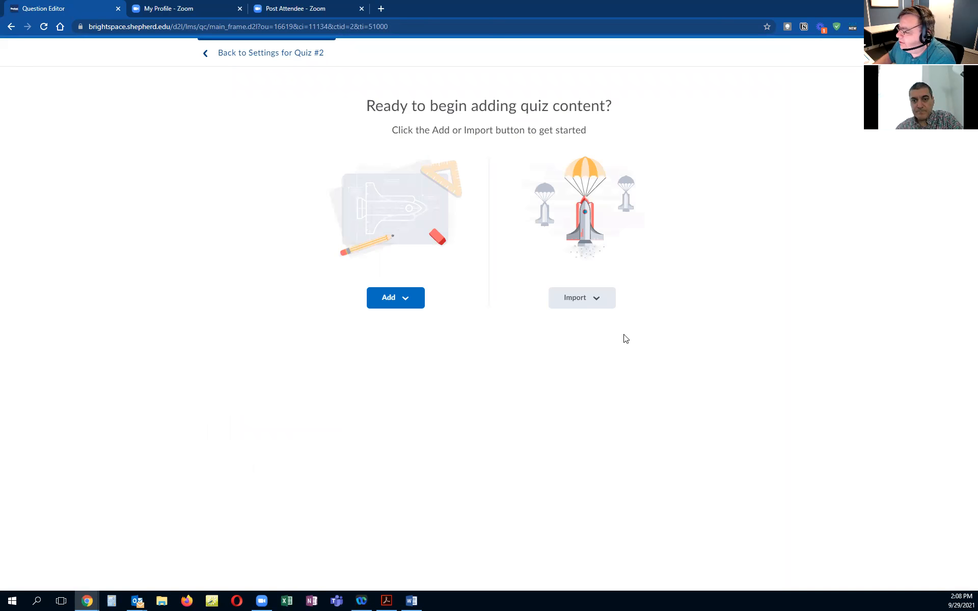
click(606, 303)
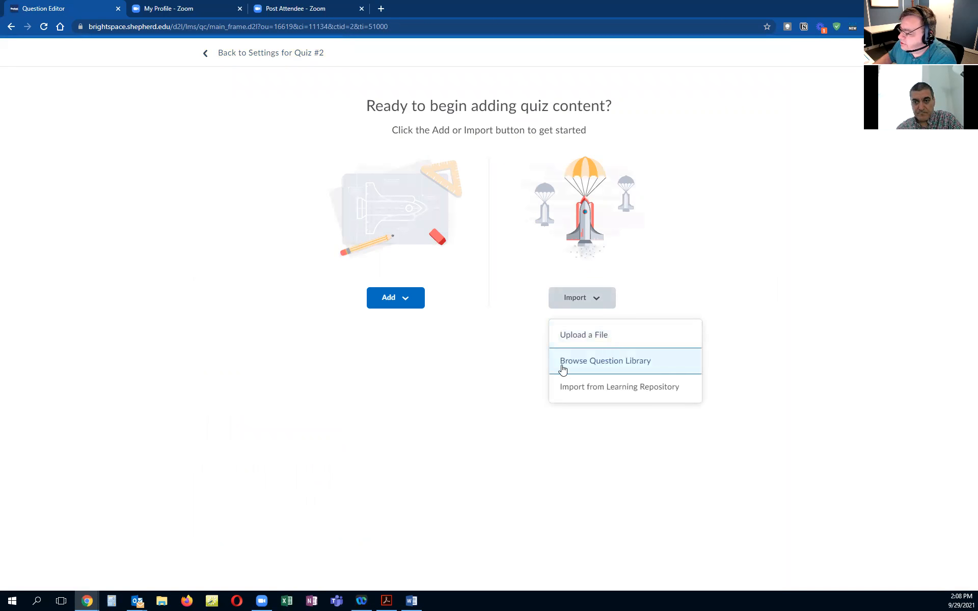
click(593, 340)
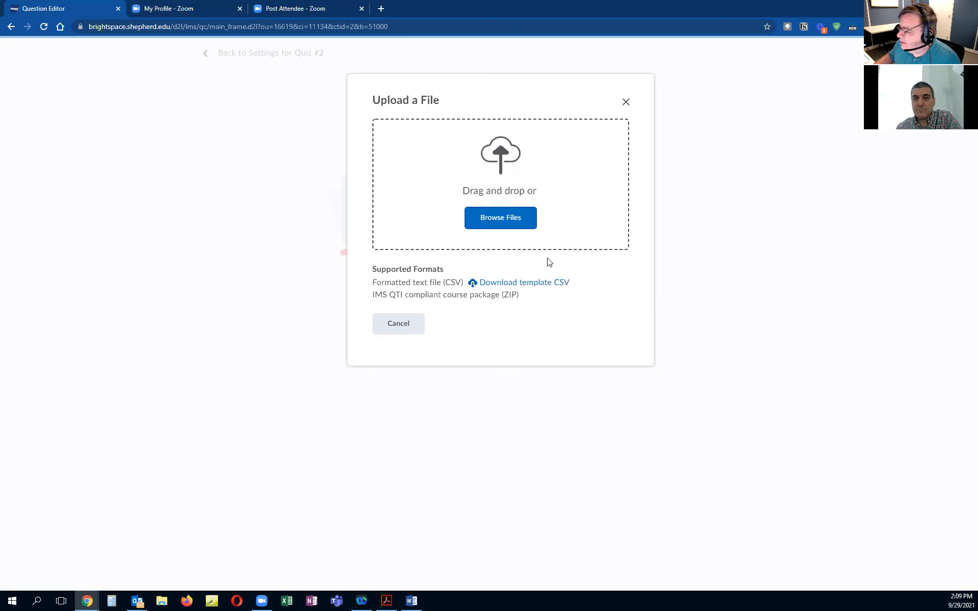
click(413, 321)
click(608, 307)
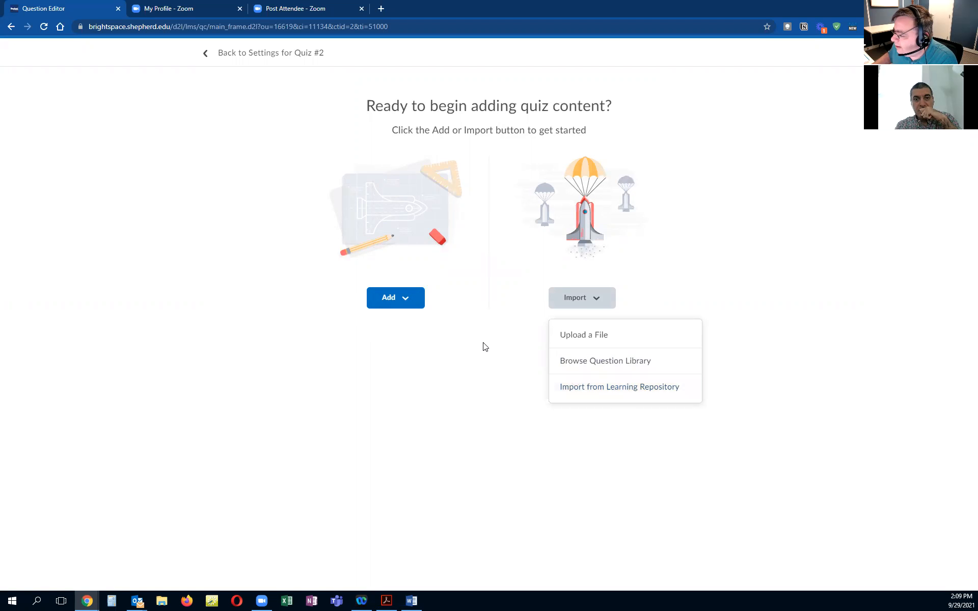
click(453, 351)
Step: Add a question pool and import the 'Albany is the capital of what state?' question from the US States section
click(405, 303)
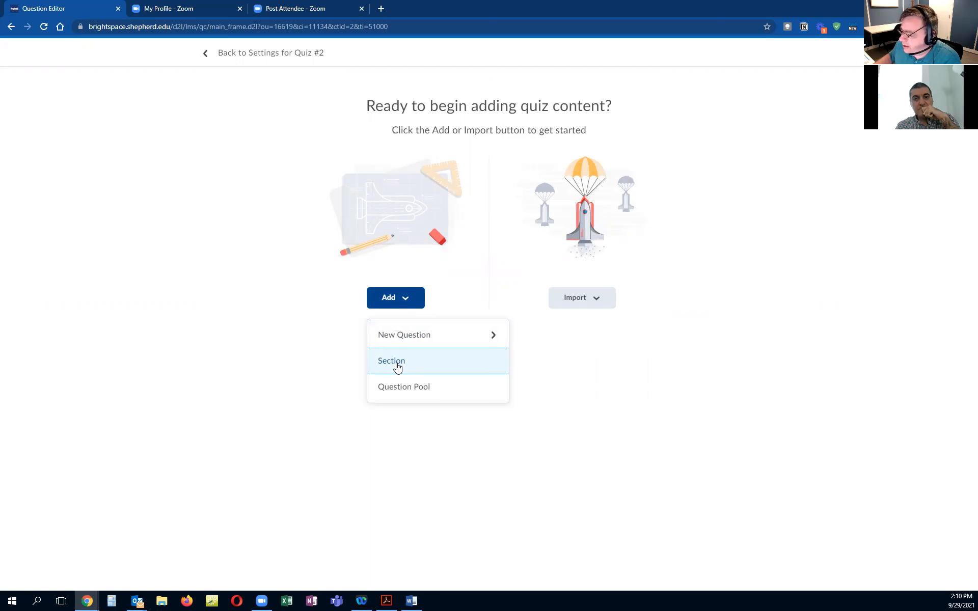
click(417, 390)
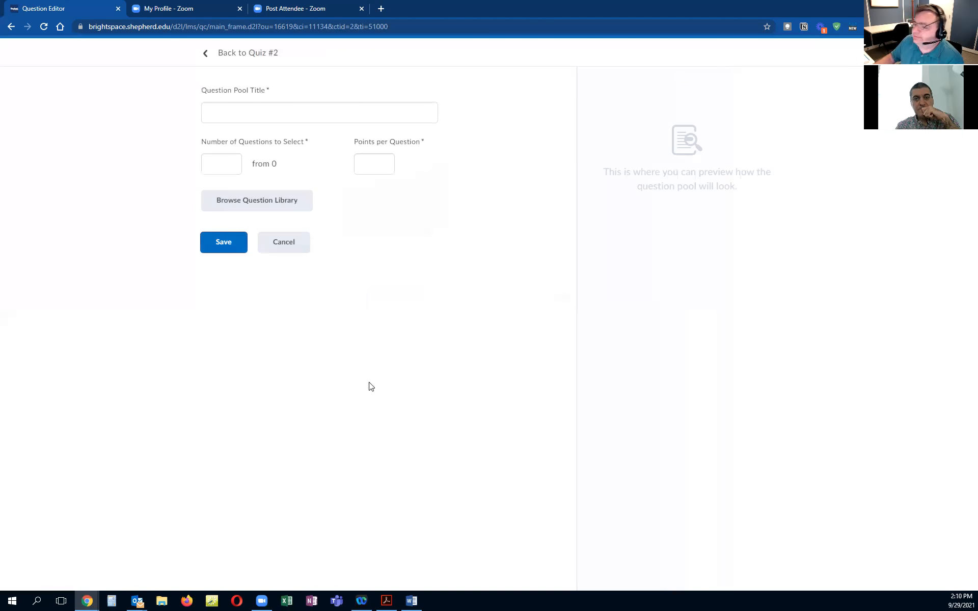
click(270, 116)
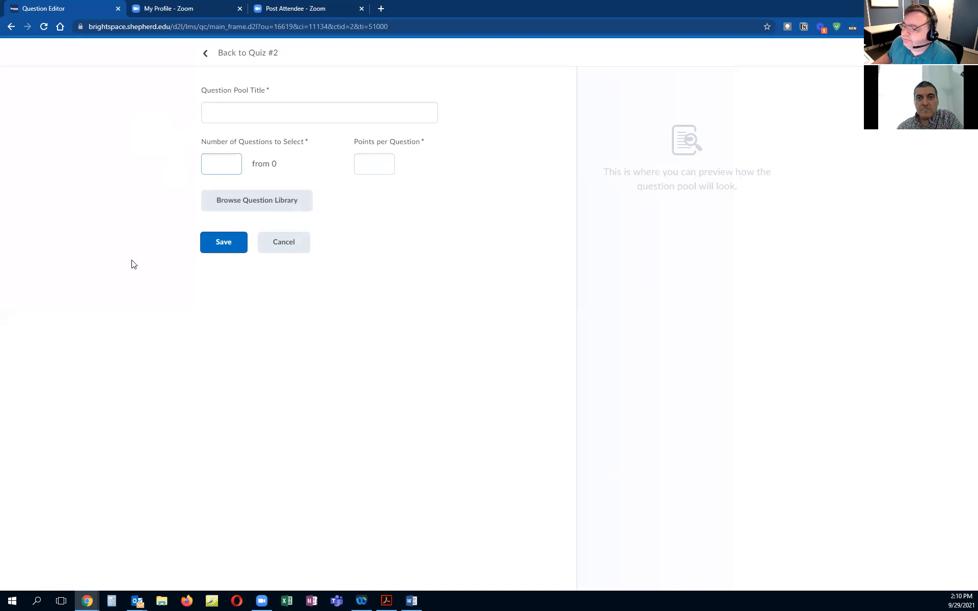
click(263, 203)
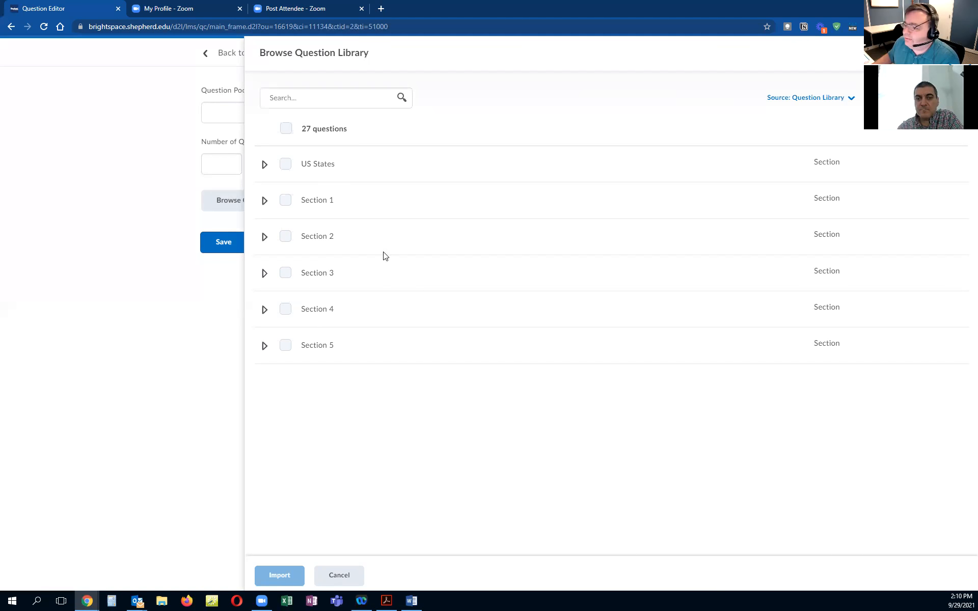
click(263, 165)
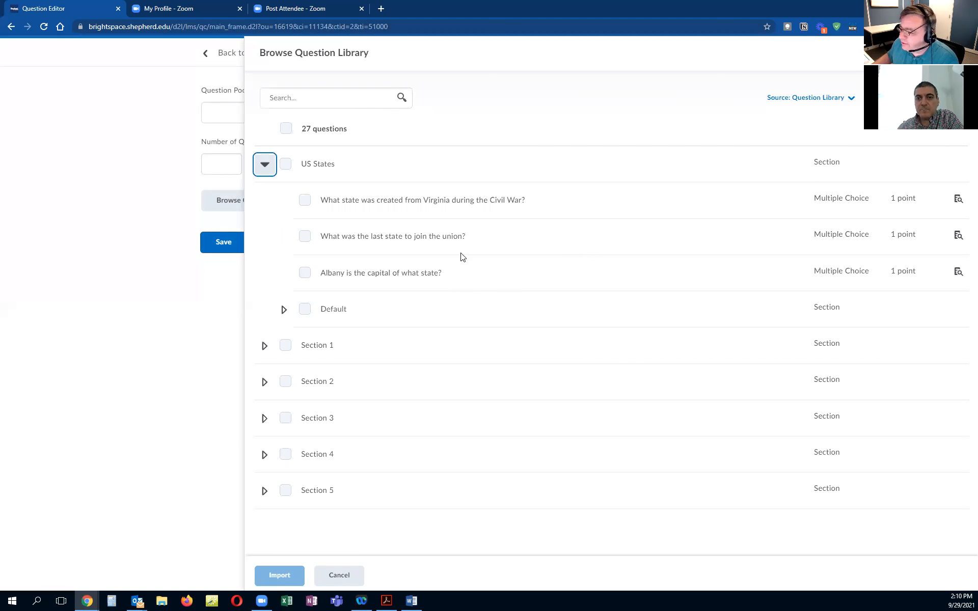
click(305, 273)
click(299, 578)
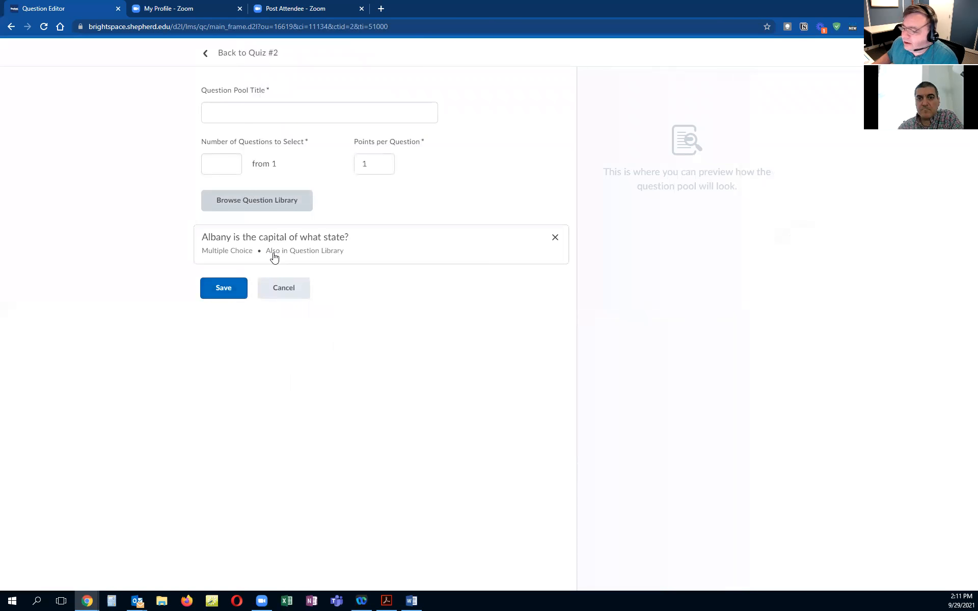
click(374, 164)
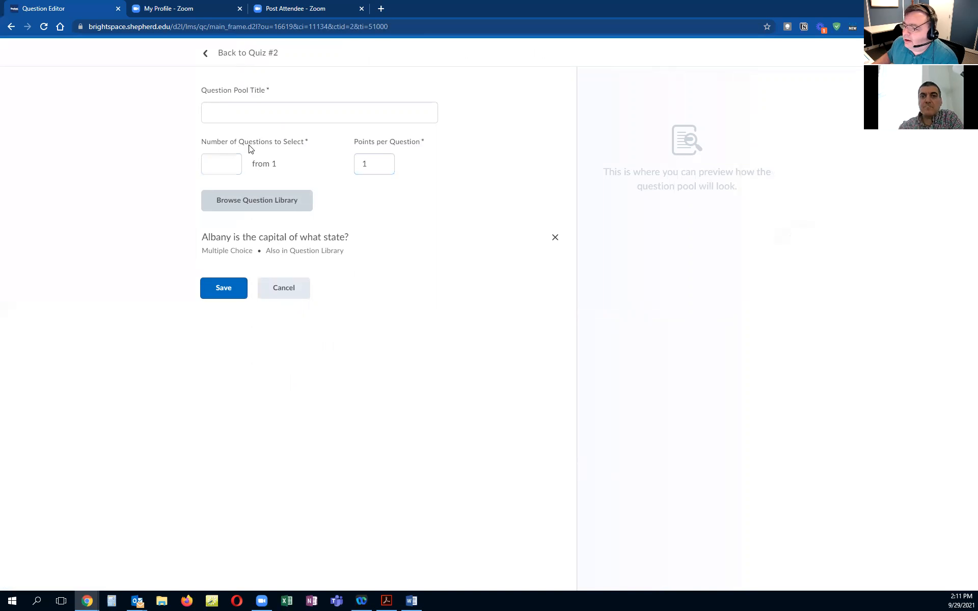
Step: Cancel the question pool without saving it
click(232, 166)
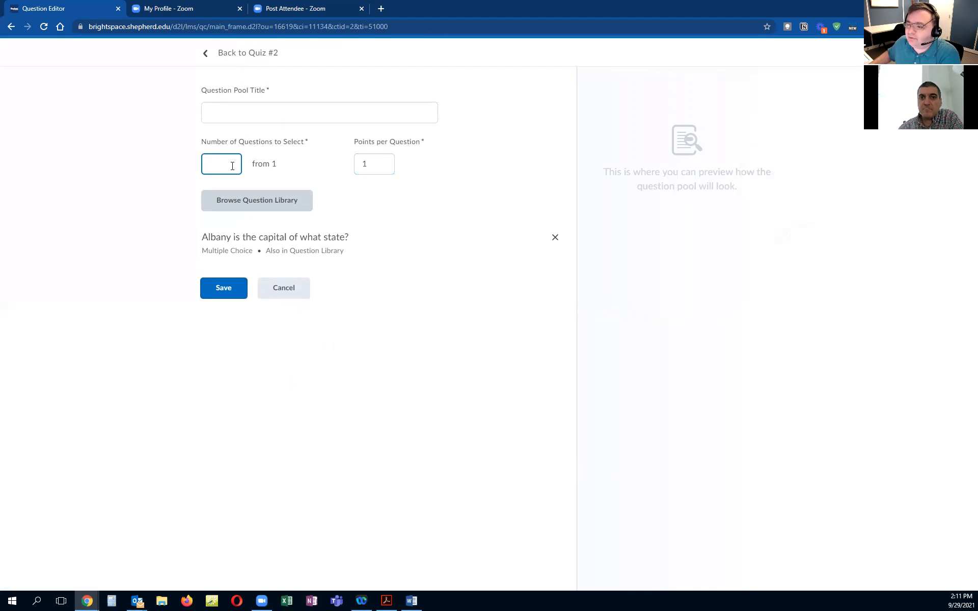
click(291, 111)
click(262, 245)
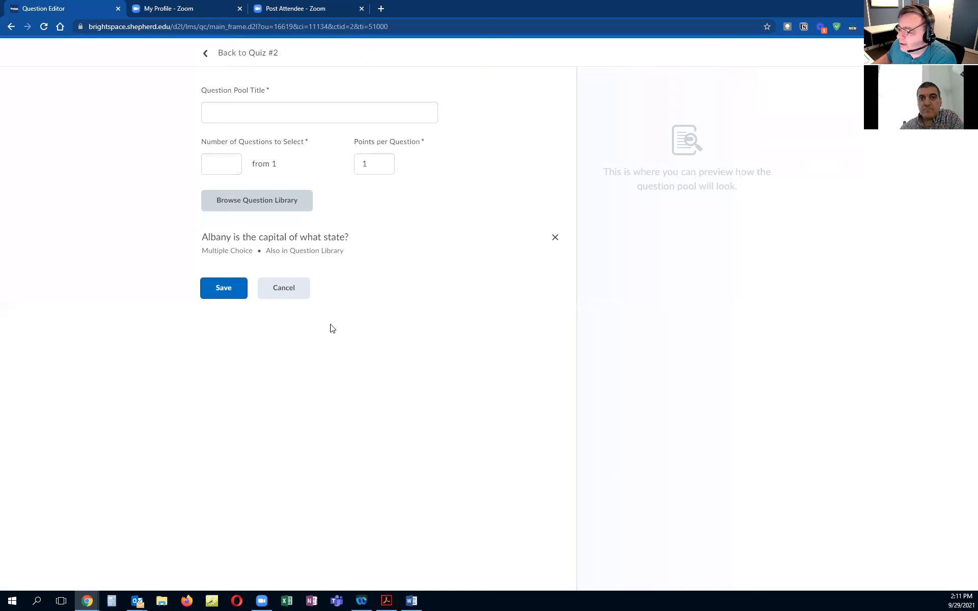
click(299, 294)
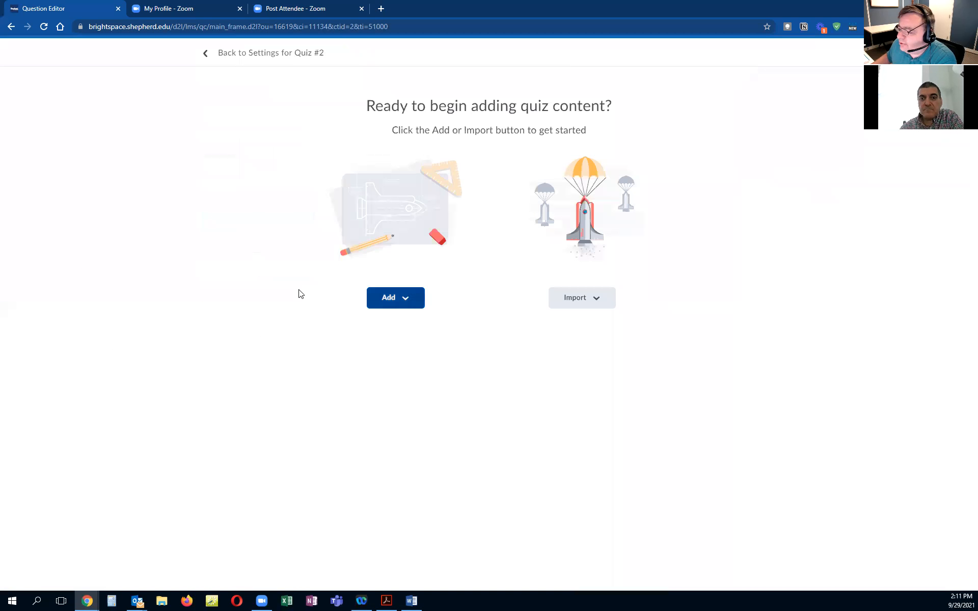
Step: Create a new Multiple Choice question and add a fifth answer slot
click(416, 306)
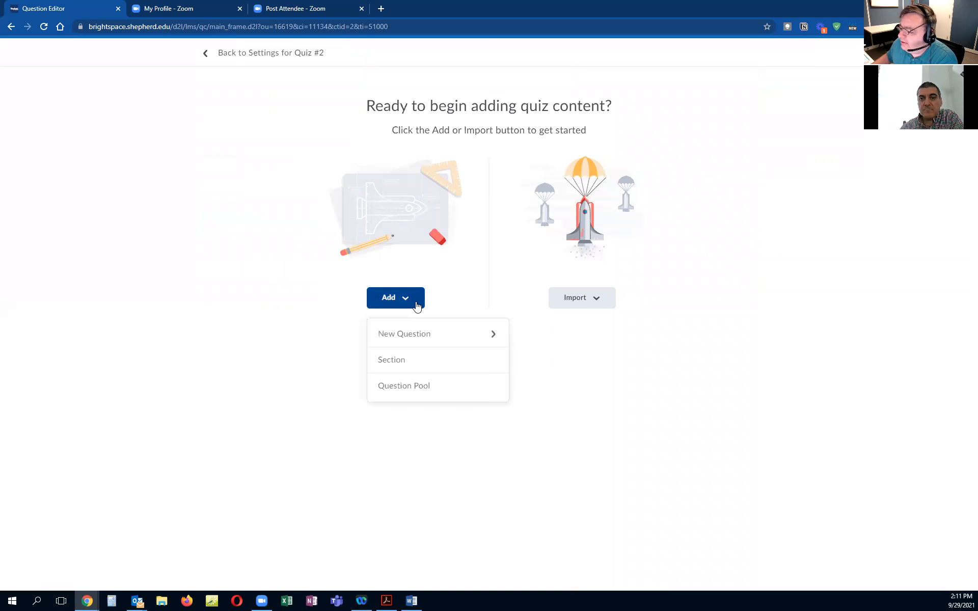
click(415, 339)
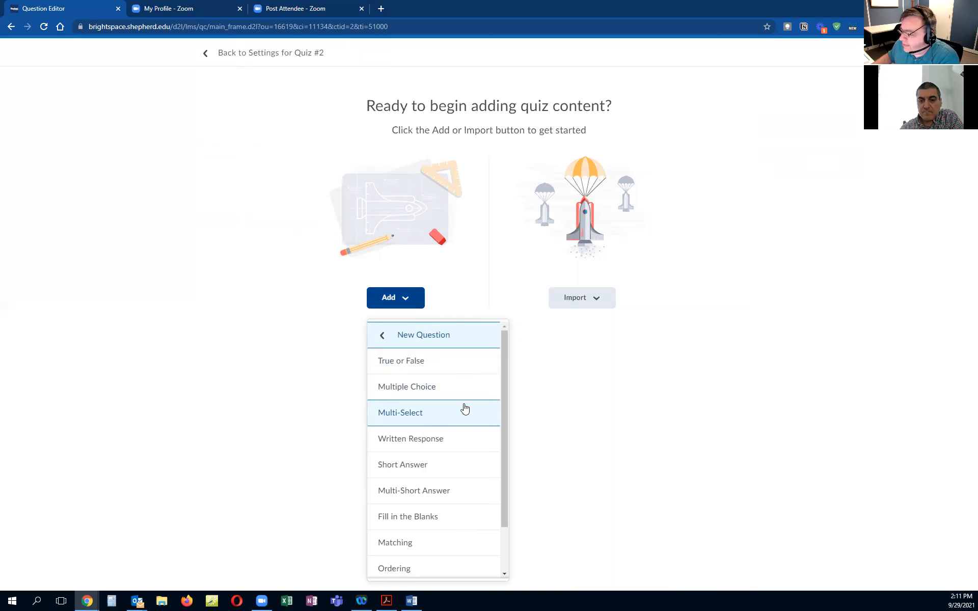
scroll(447, 435, down, 2)
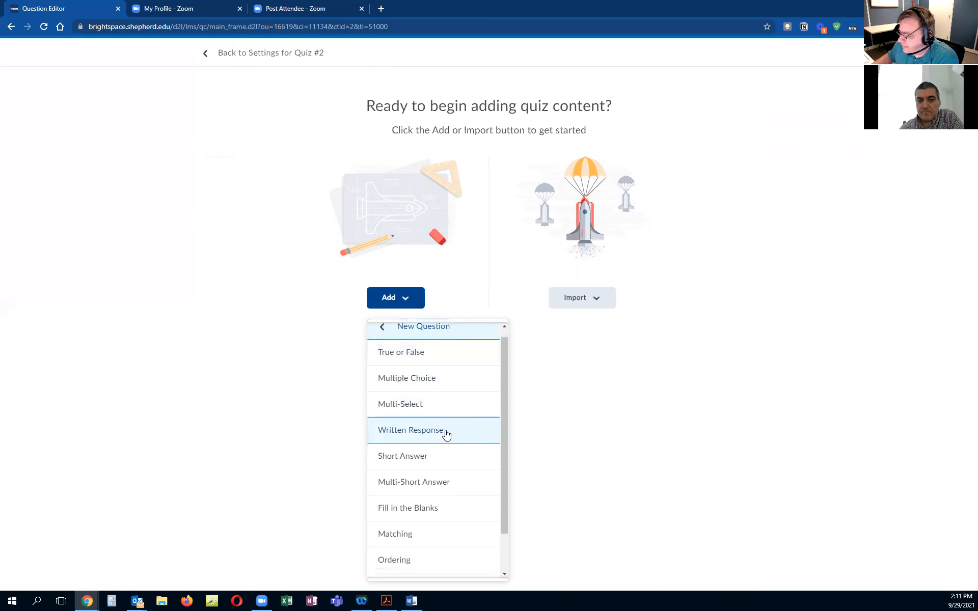
scroll(449, 456, up, 2)
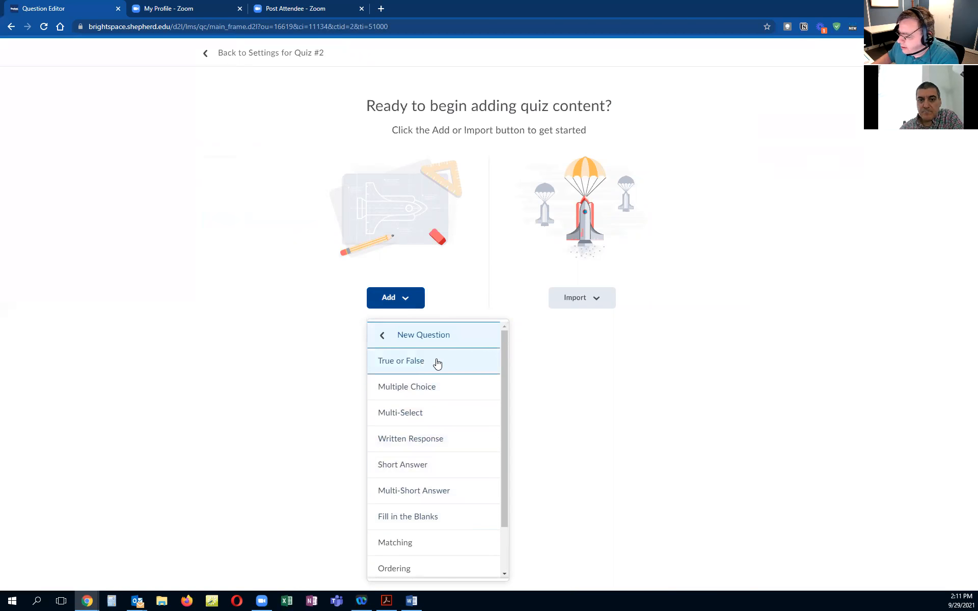
click(437, 392)
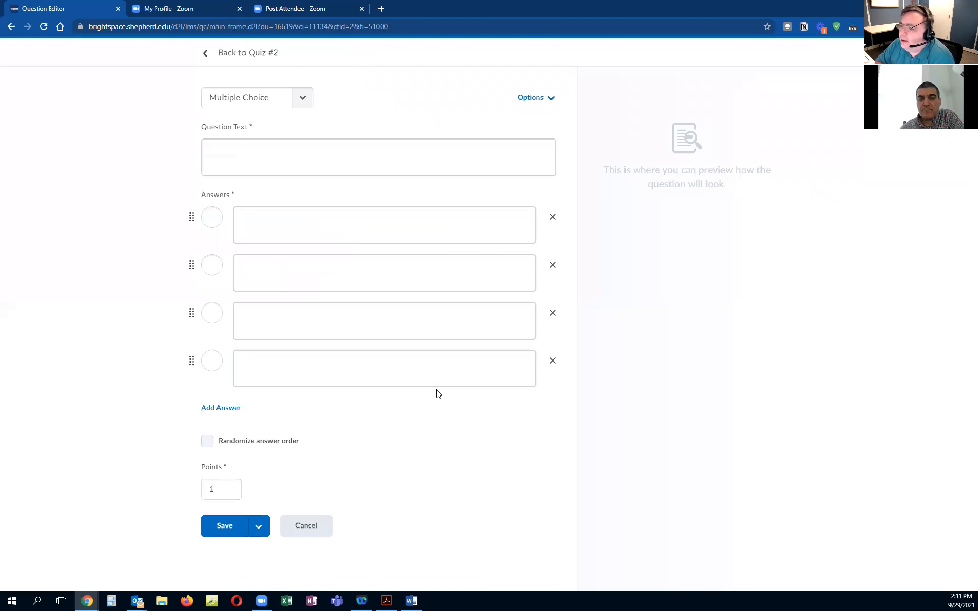
click(393, 157)
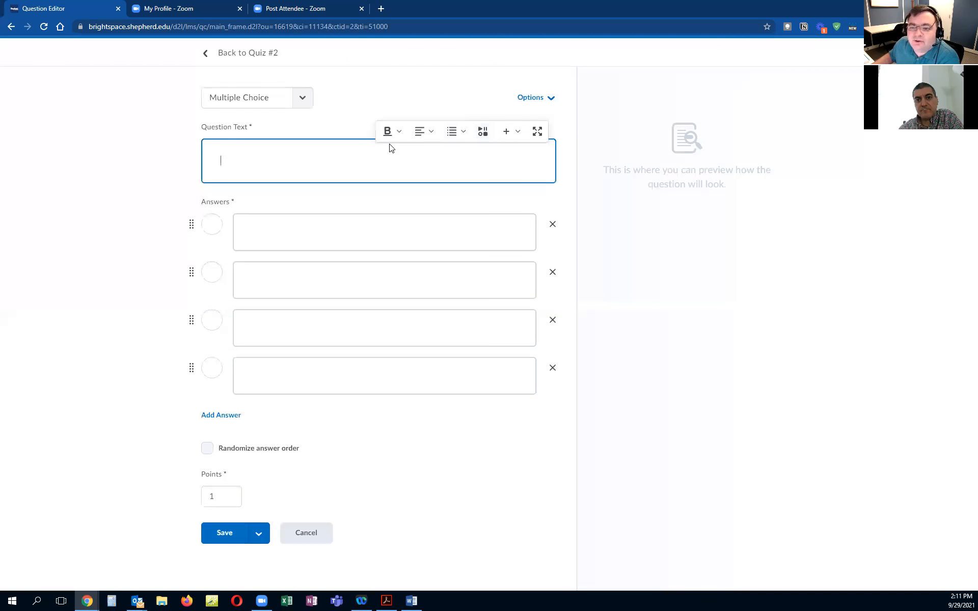
click(356, 232)
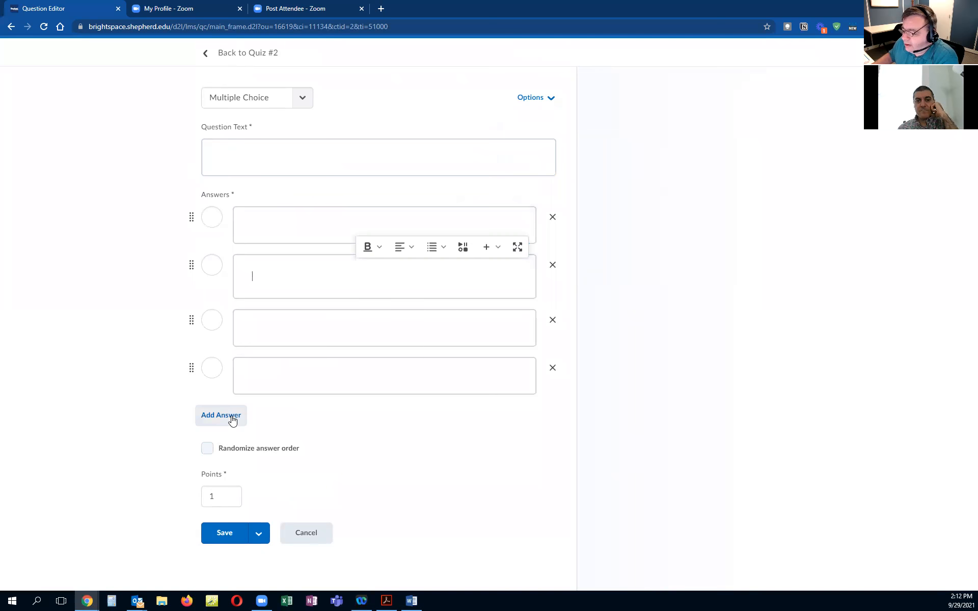
click(234, 417)
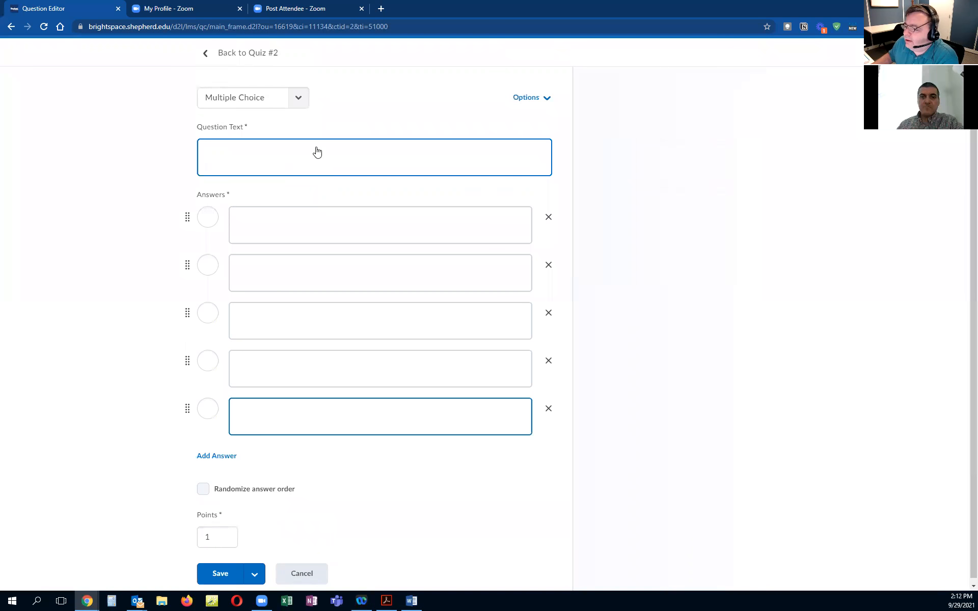
Step: Enter the question text 'What State is Shepherd University located?'
click(334, 157)
text(What Stat)
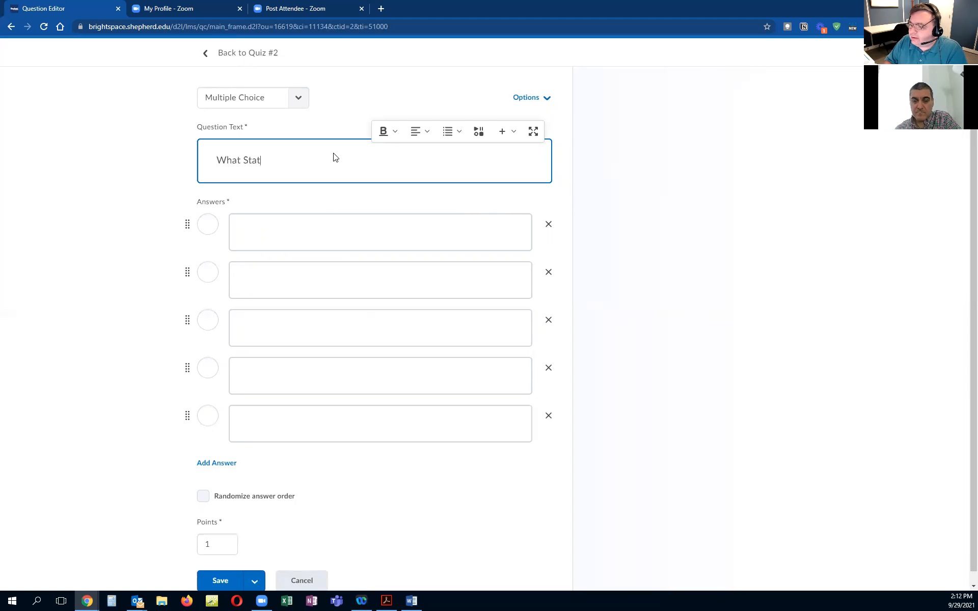
text(e is Shepherd Co)
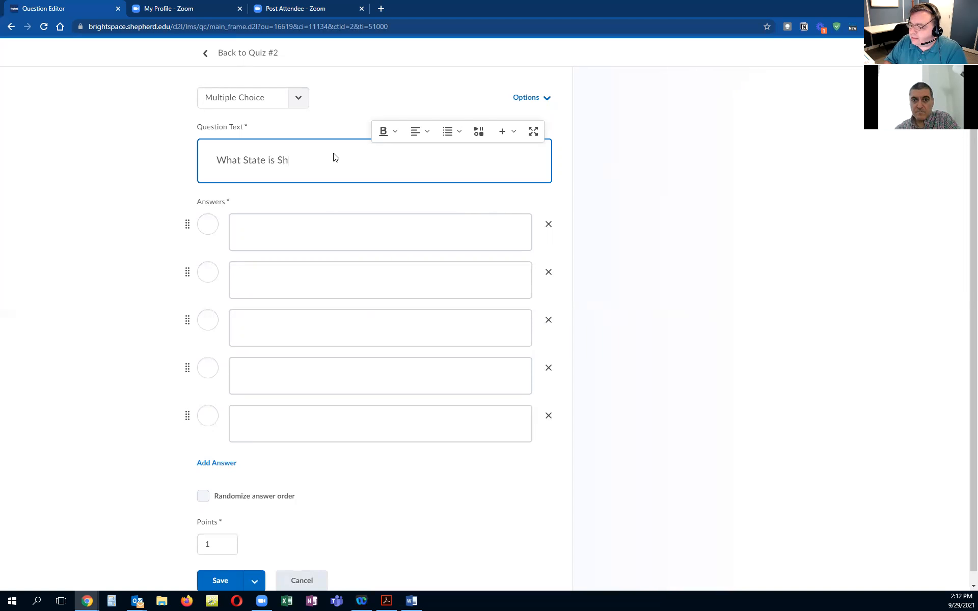
key(BackSpace)
key(BackSpace)
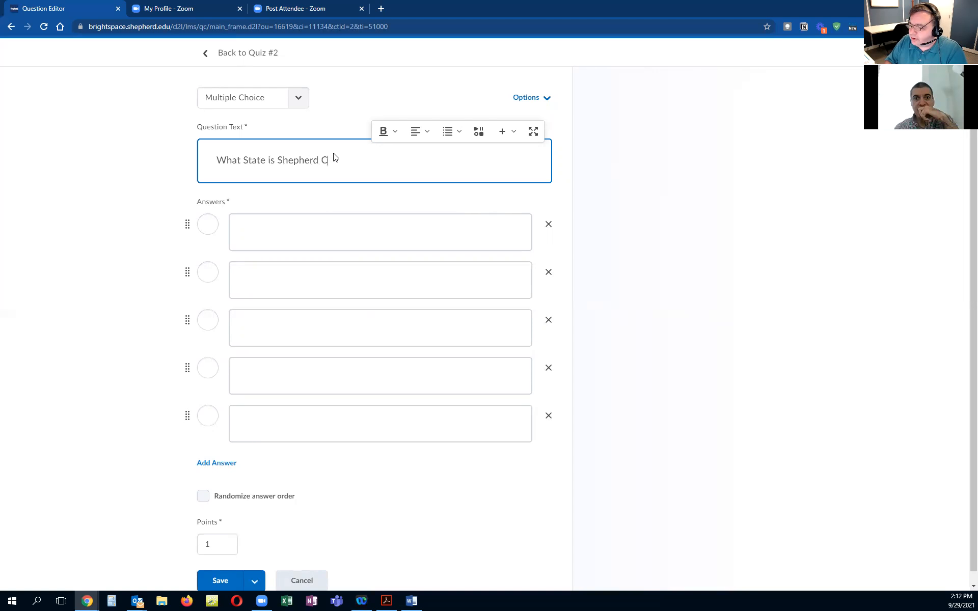
text(University)
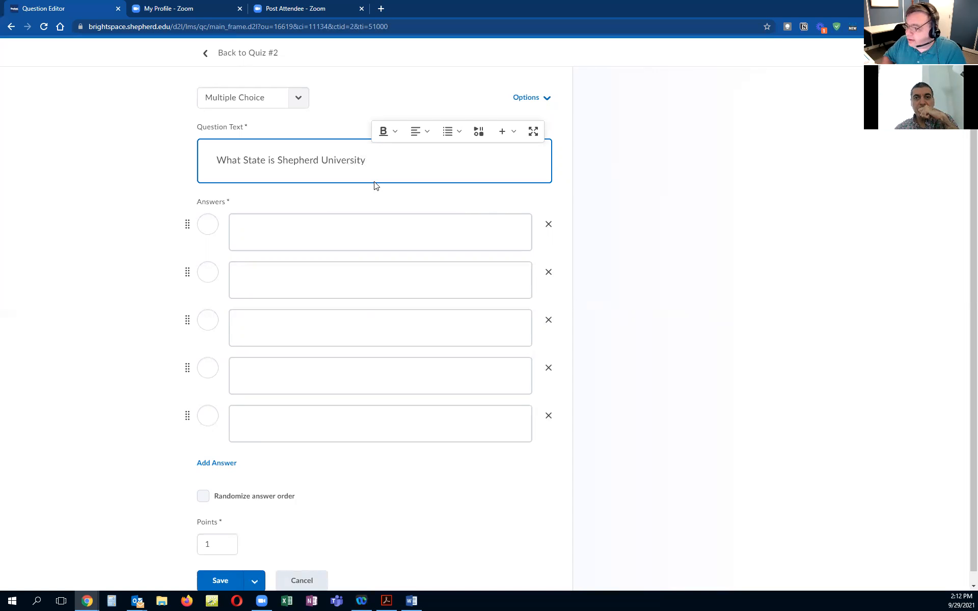
text(?)
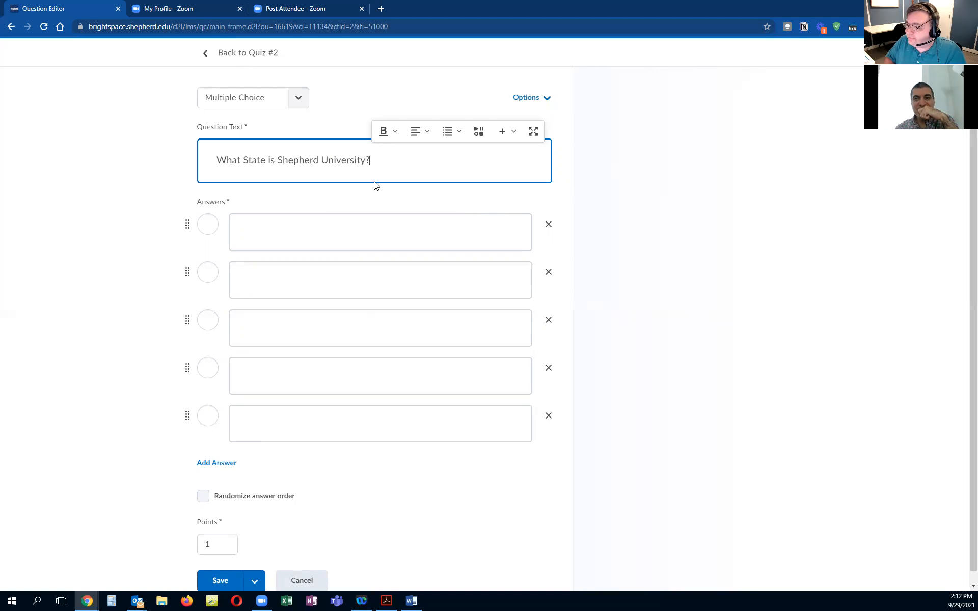
key(BackSpace)
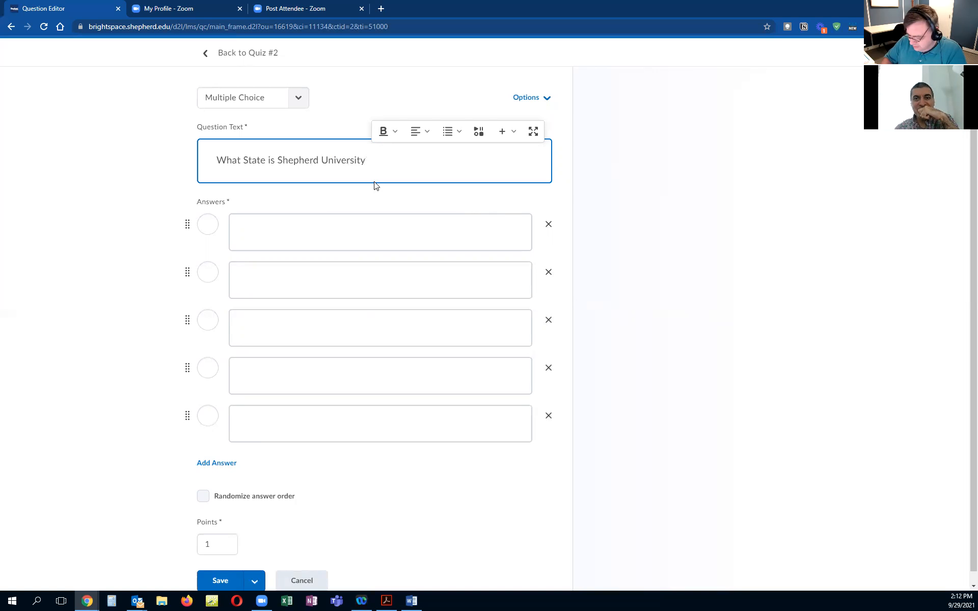
text(located?)
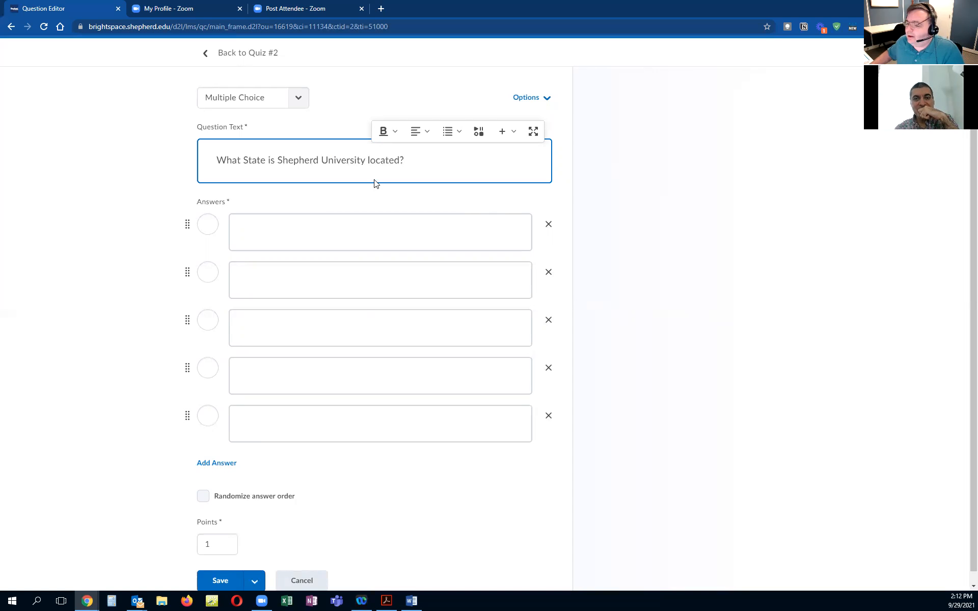
Step: Fill in the first three answers as MD, VA and WV
click(361, 229)
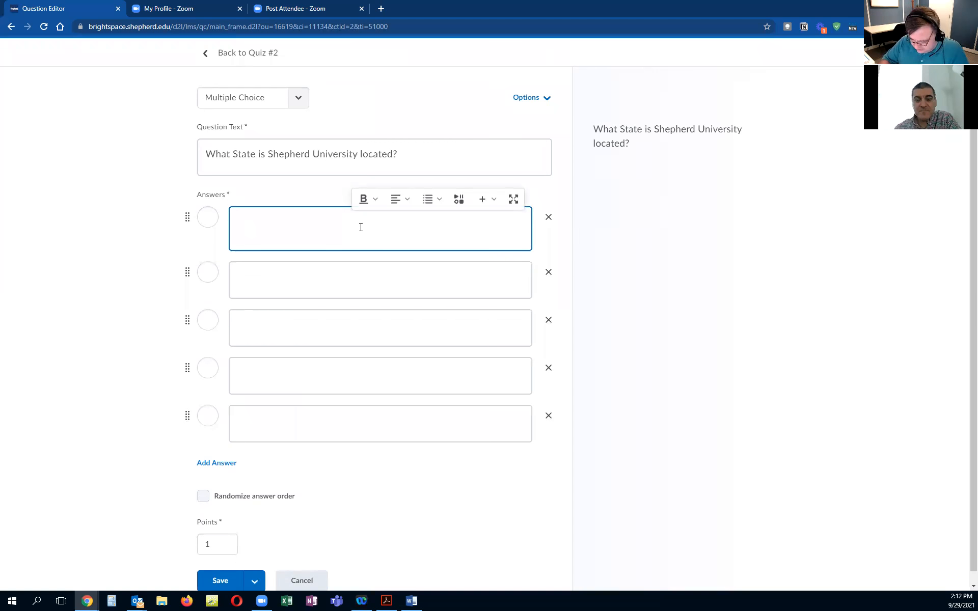
text(MD)
click(361, 280)
text(VA)
click(360, 328)
text(WV)
Step: Remove the two empty answer slots and mark WV as the correct answer
click(548, 367)
click(550, 362)
click(211, 312)
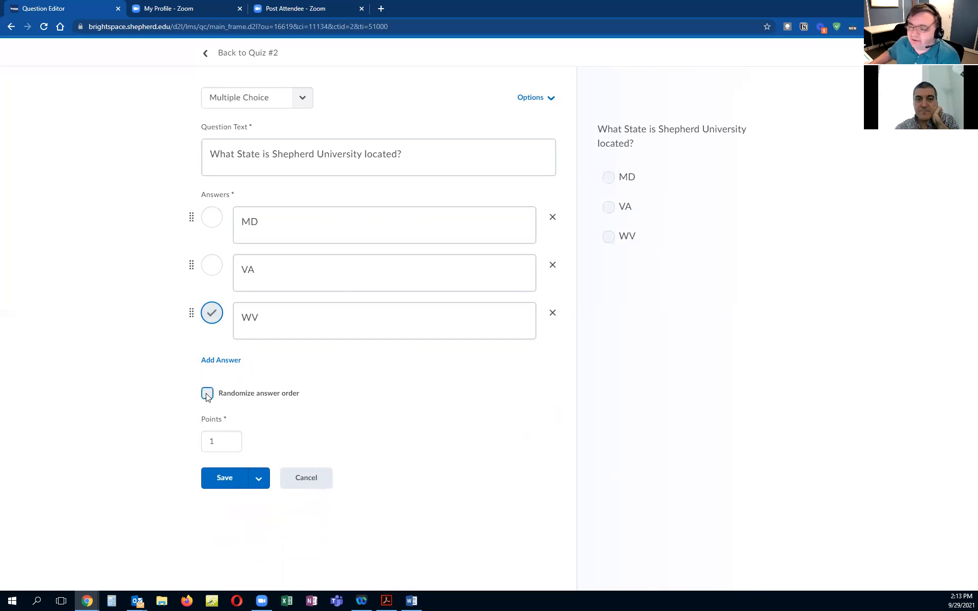
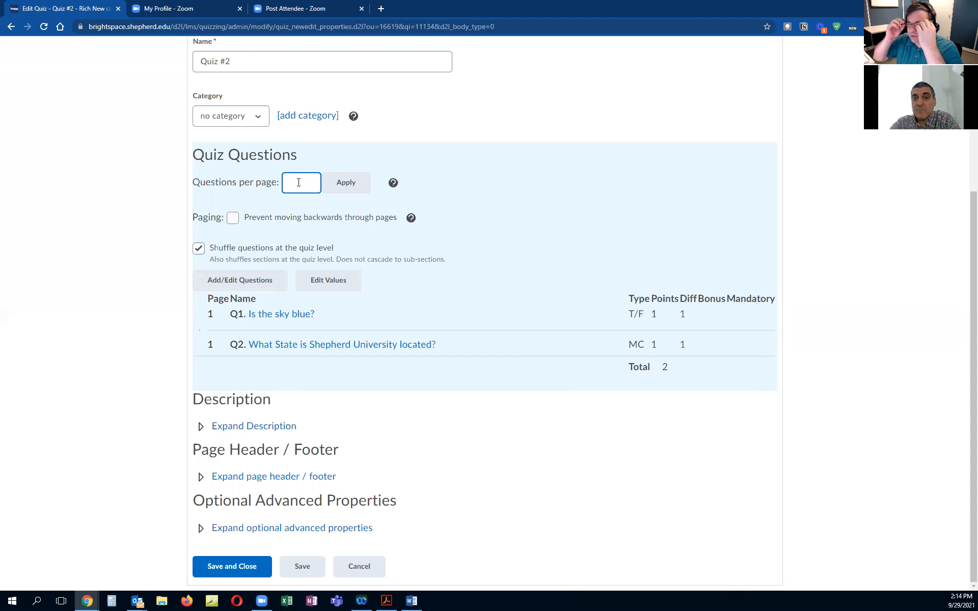
Step: Open the help information for the Questions per page setting and dismiss it
click(268, 225)
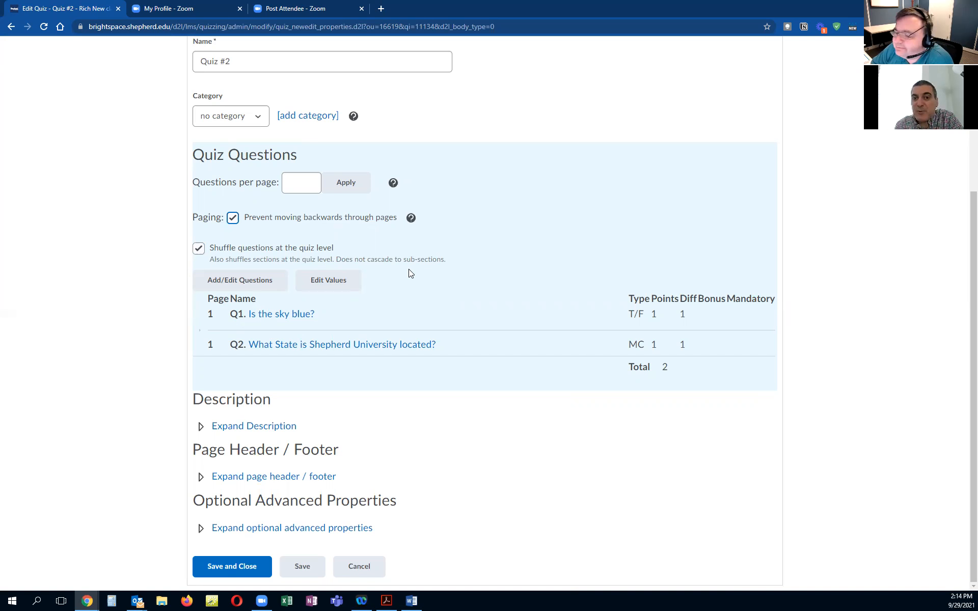
click(393, 182)
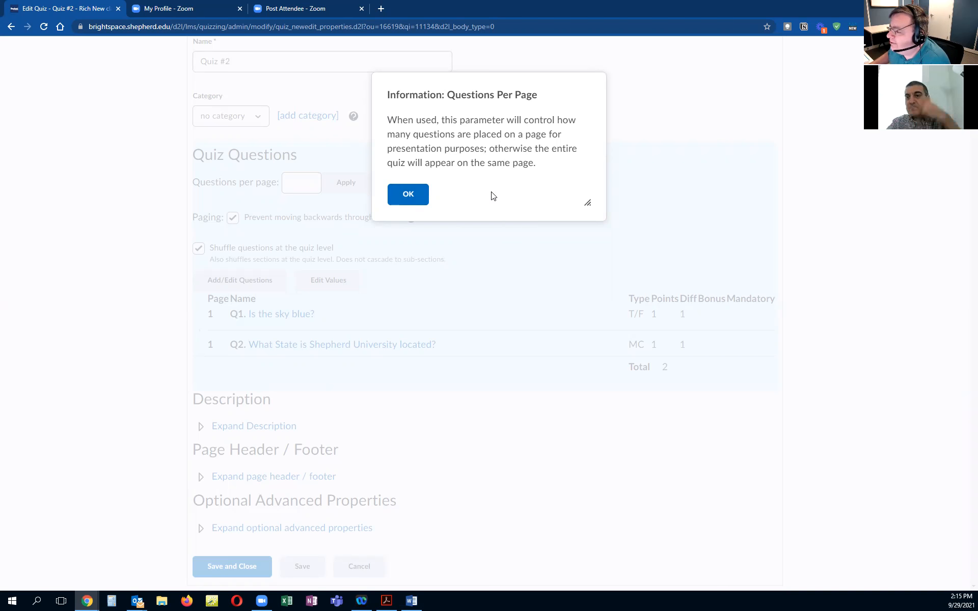
click(415, 194)
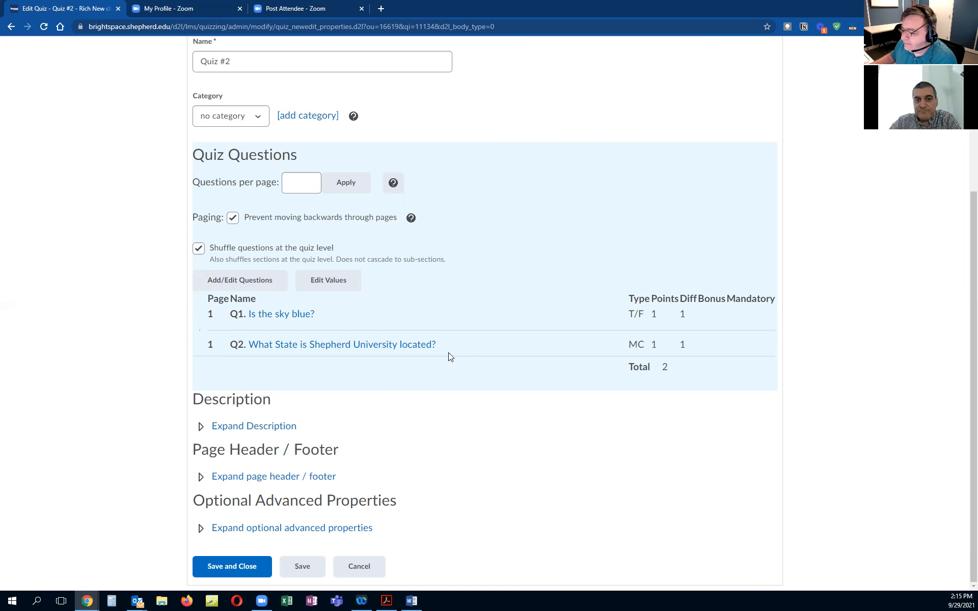
Step: On the quiz's Restrictions, enable Has Due Date, Has Start Date, Has End Date and Display In Calendar
scroll(476, 351, up, 2)
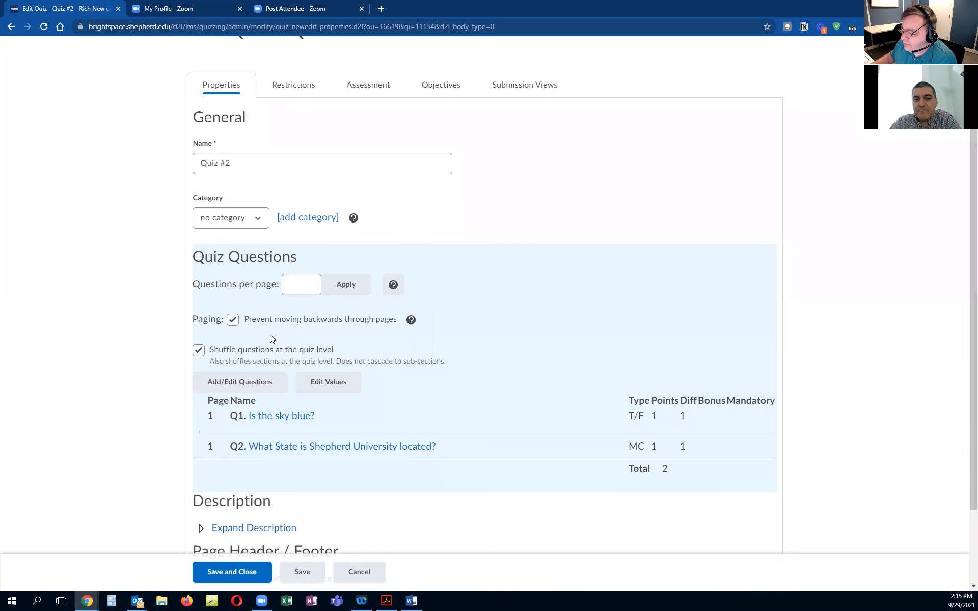
scroll(473, 367, down, 2)
scroll(474, 367, up, 4)
click(293, 191)
click(199, 275)
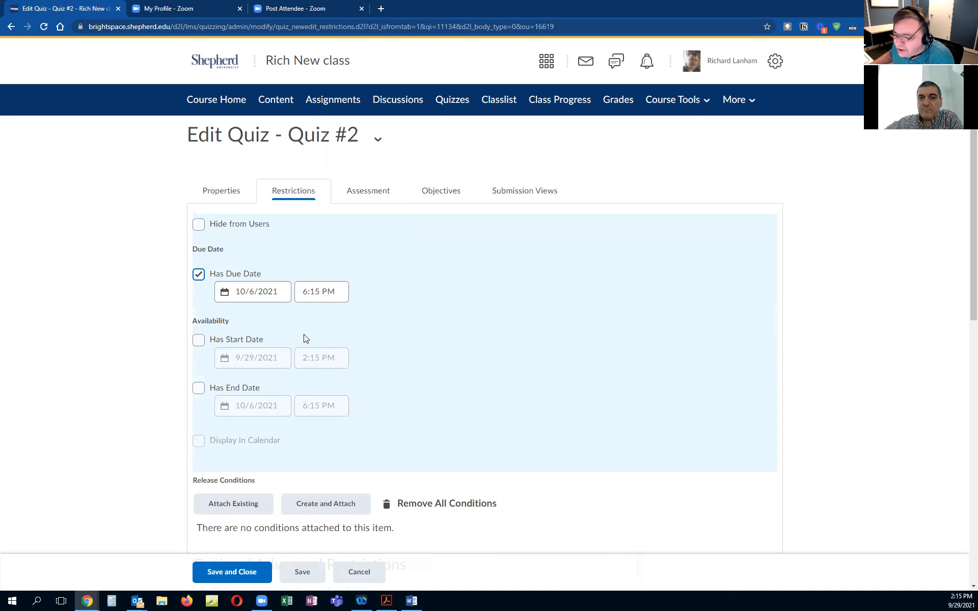
click(198, 341)
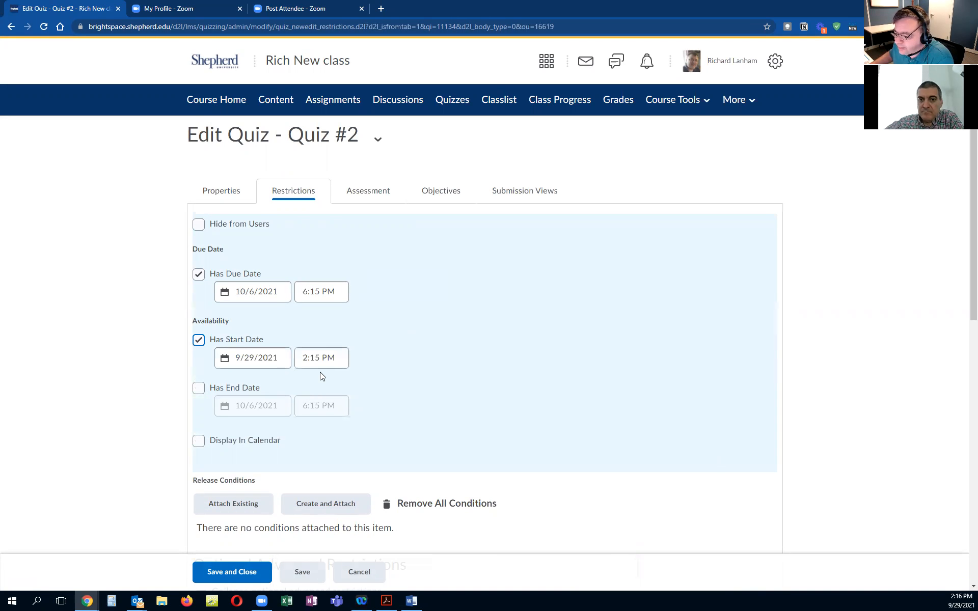
click(200, 391)
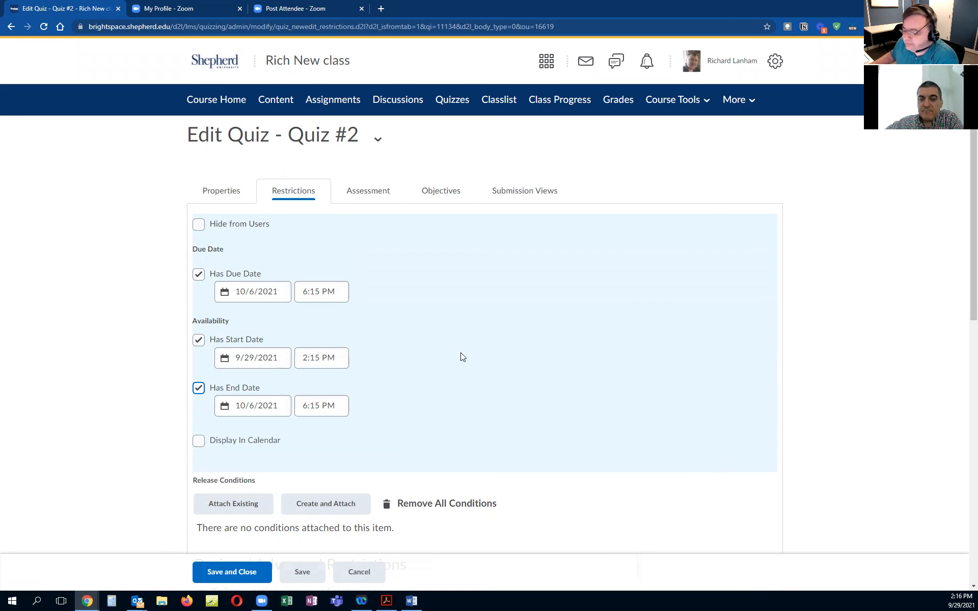
click(199, 441)
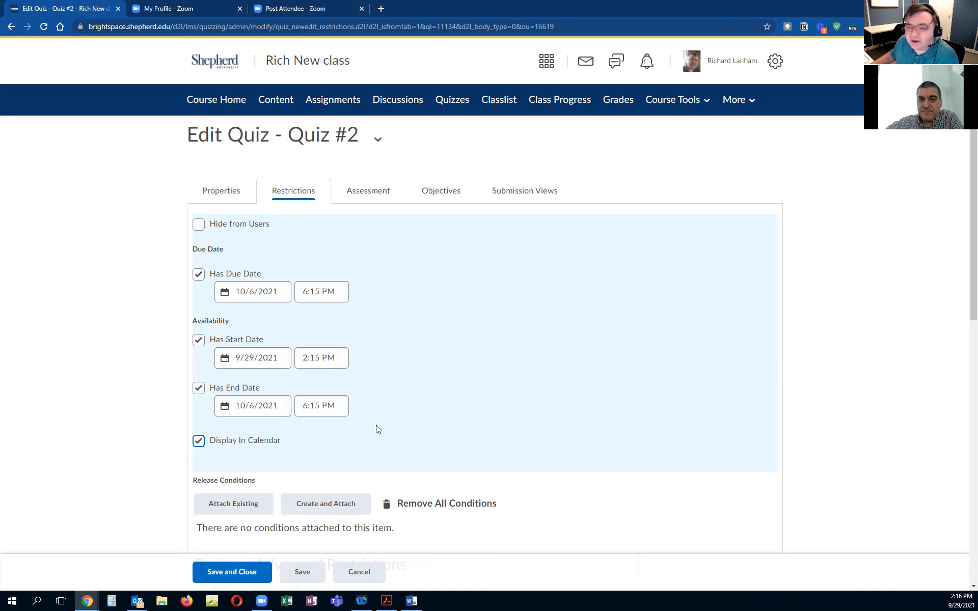
scroll(432, 423, down, 3)
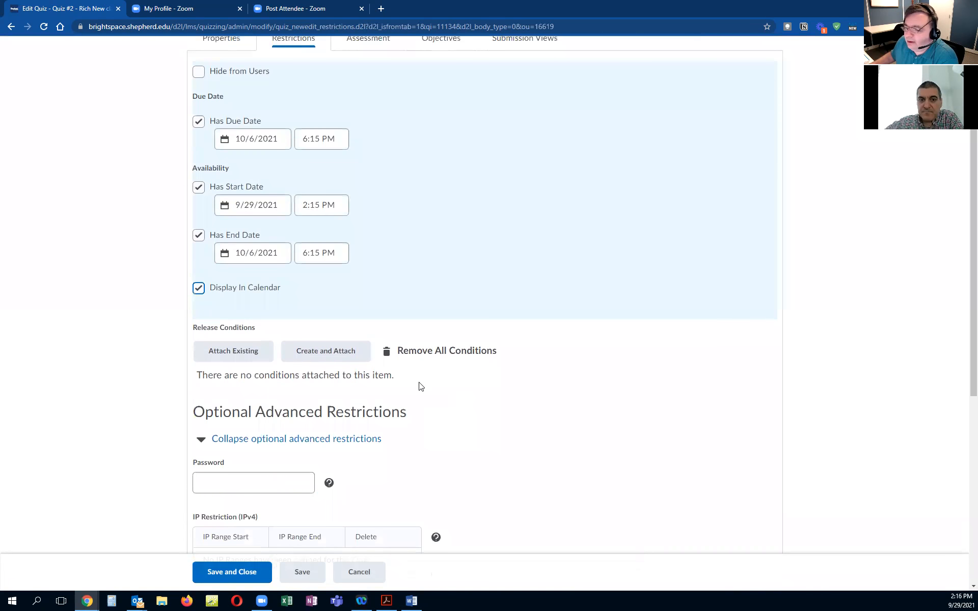
scroll(257, 312, up, 1)
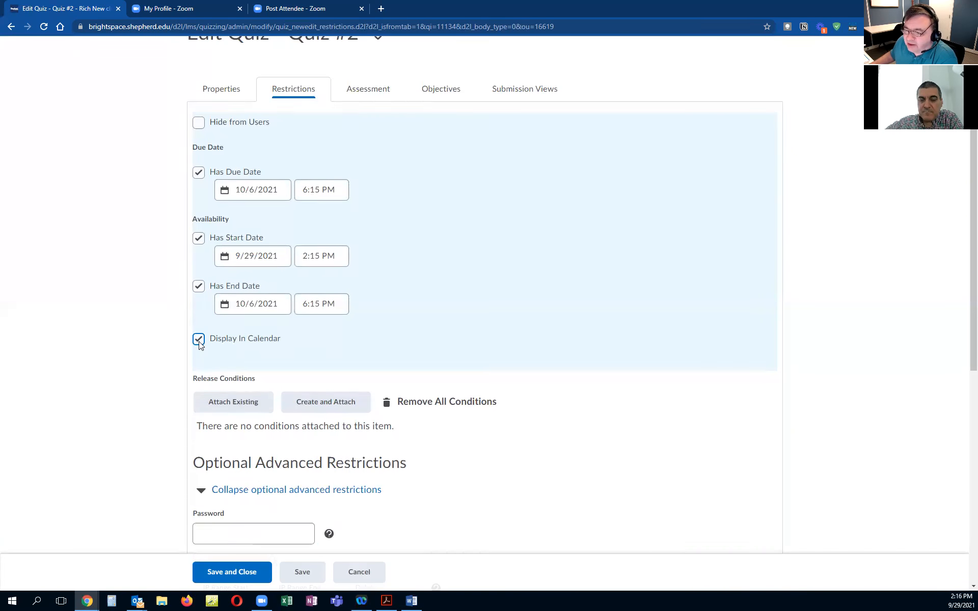
scroll(307, 258, down, 3)
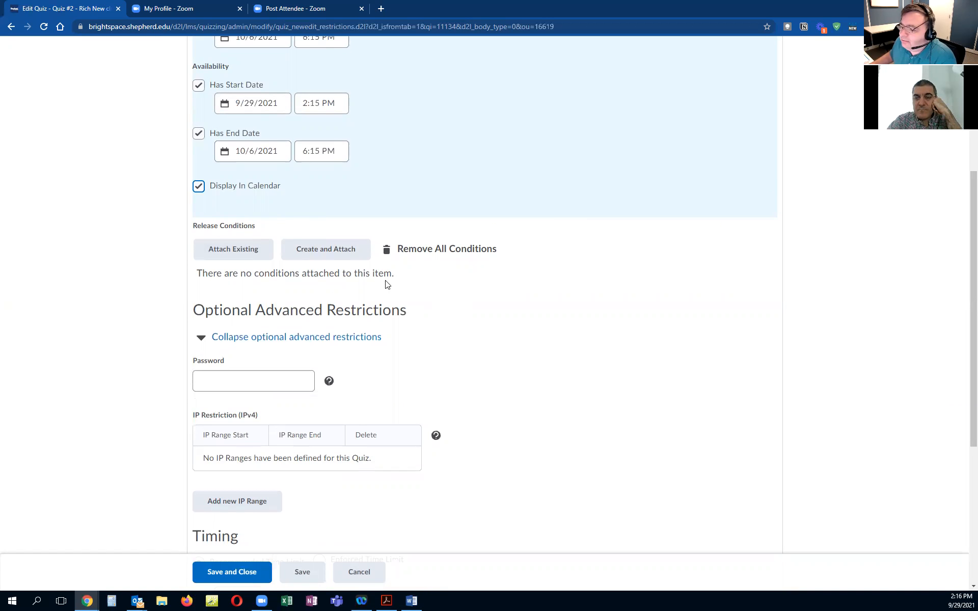
click(234, 249)
click(369, 137)
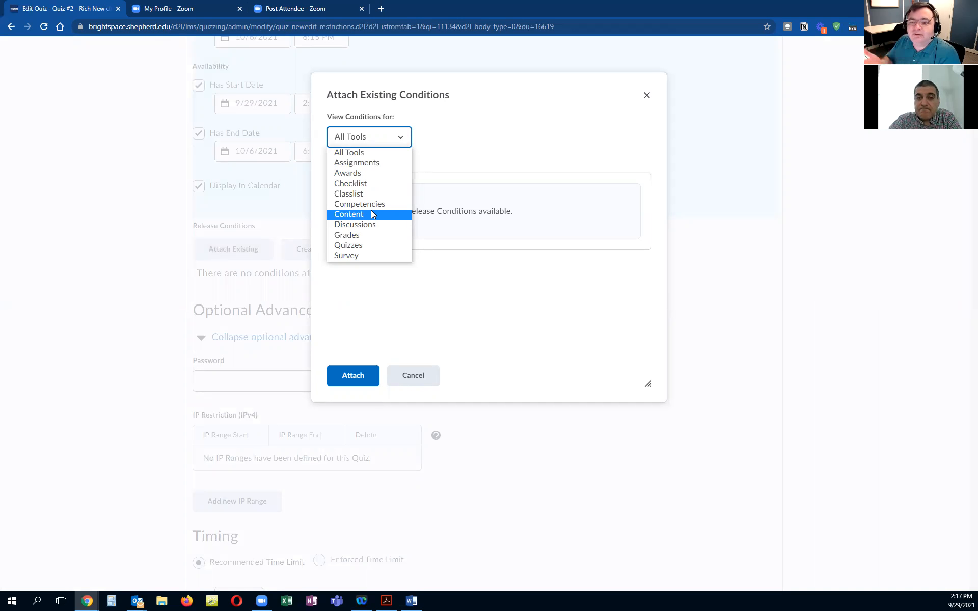
click(413, 376)
scroll(455, 221, down, 3)
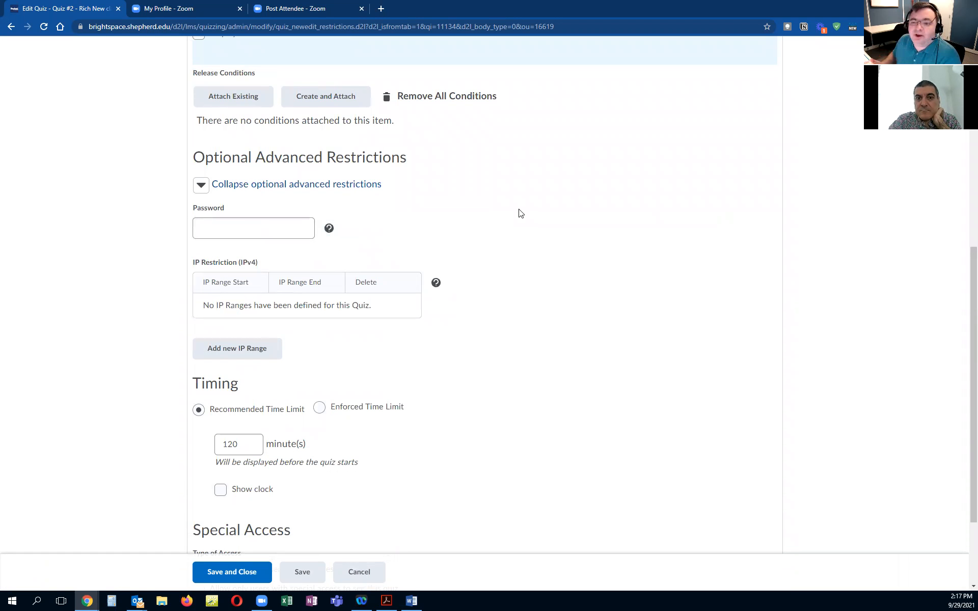
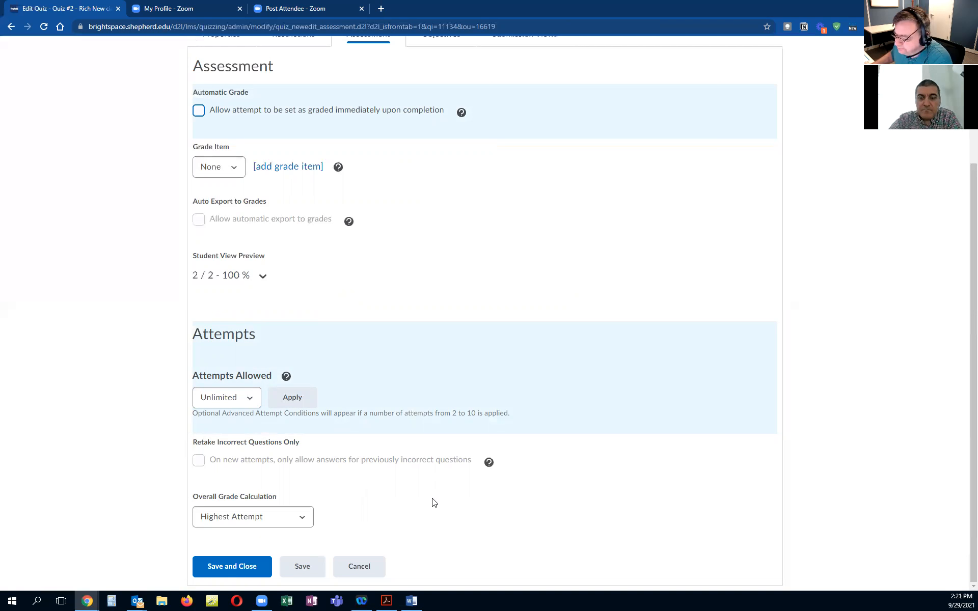
Step: Edit the quiz's Default View submission view to show questions with Show all questions with user responses, save it, and save and close the quiz
scroll(434, 482, up, 2)
scroll(434, 482, up, 1)
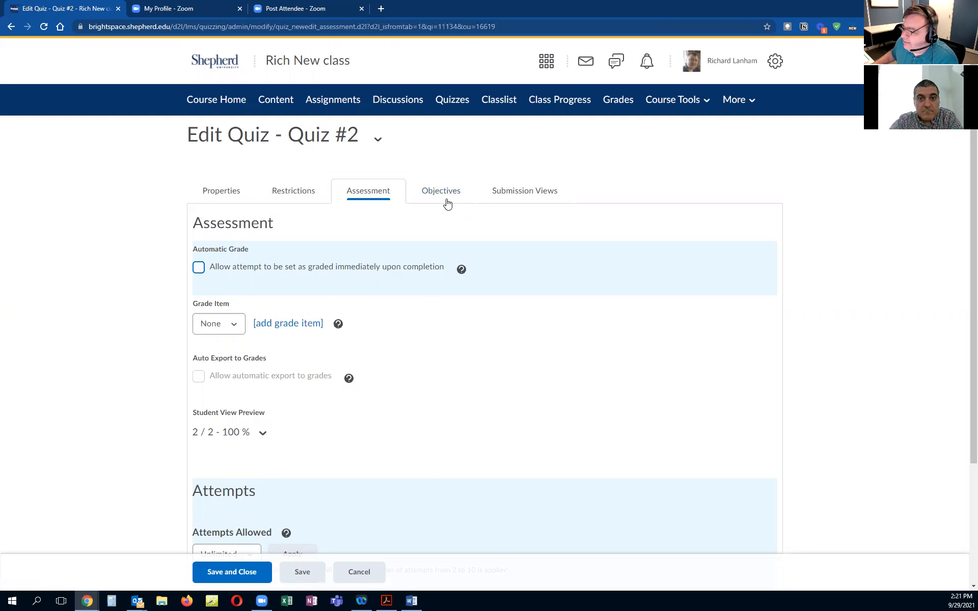
click(511, 195)
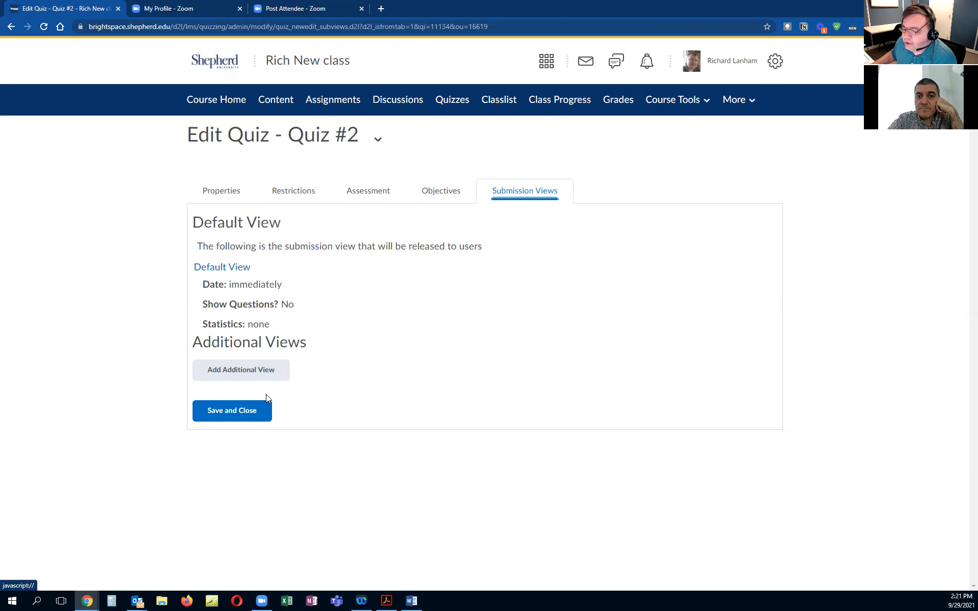
click(237, 273)
scroll(458, 371, down, 1)
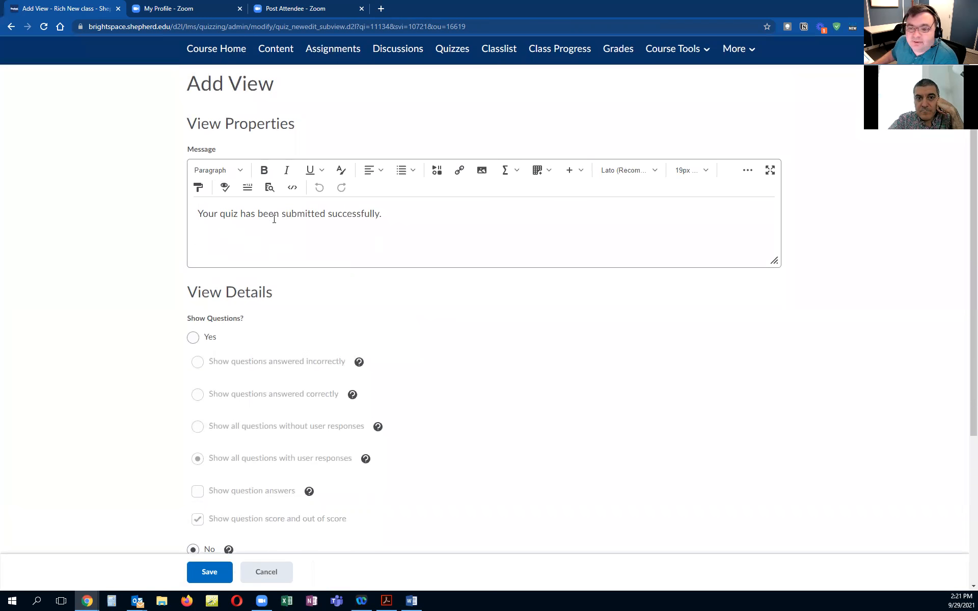
scroll(447, 333, down, 2)
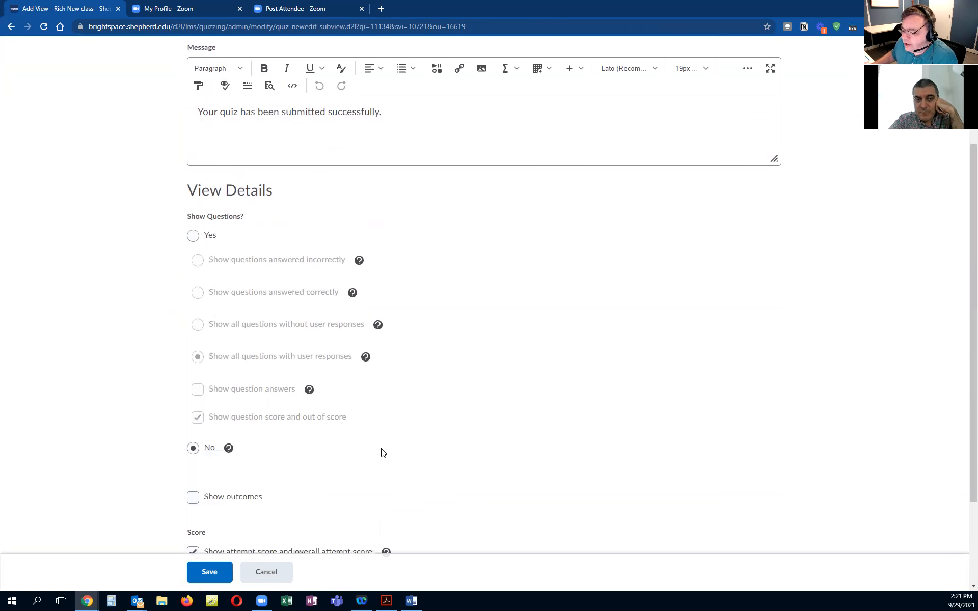
click(193, 235)
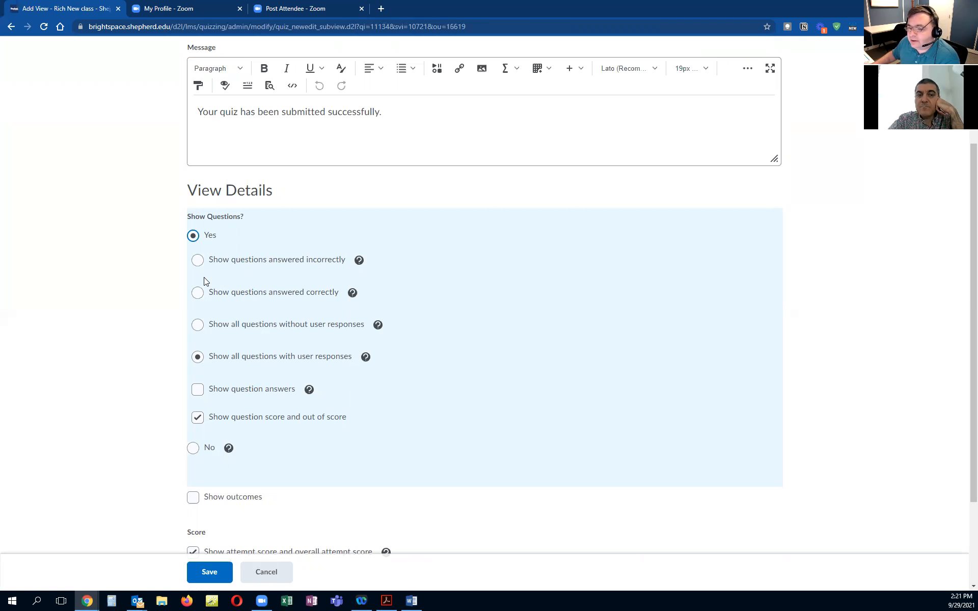
click(202, 261)
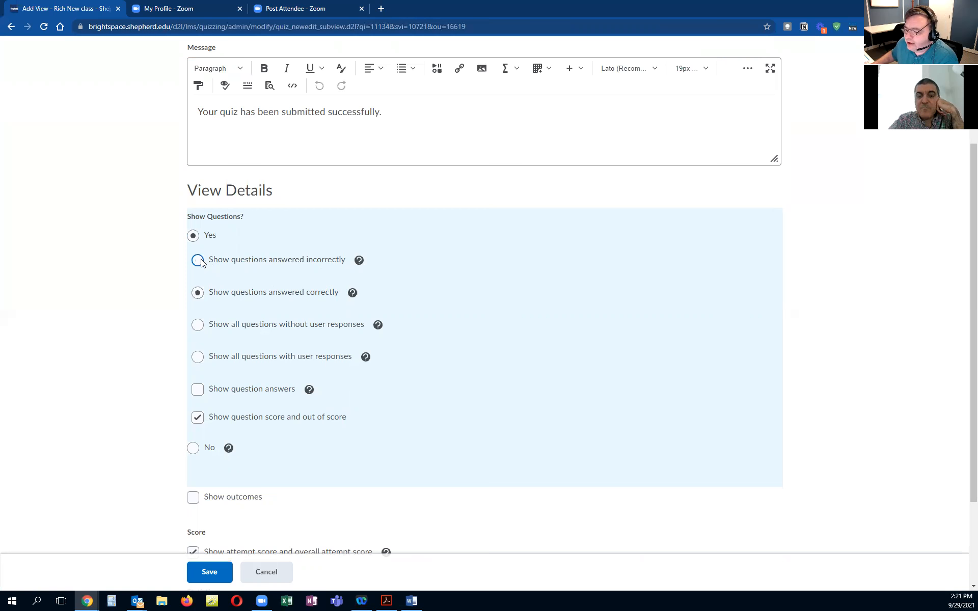
click(197, 361)
scroll(417, 371, down, 1)
scroll(416, 371, down, 3)
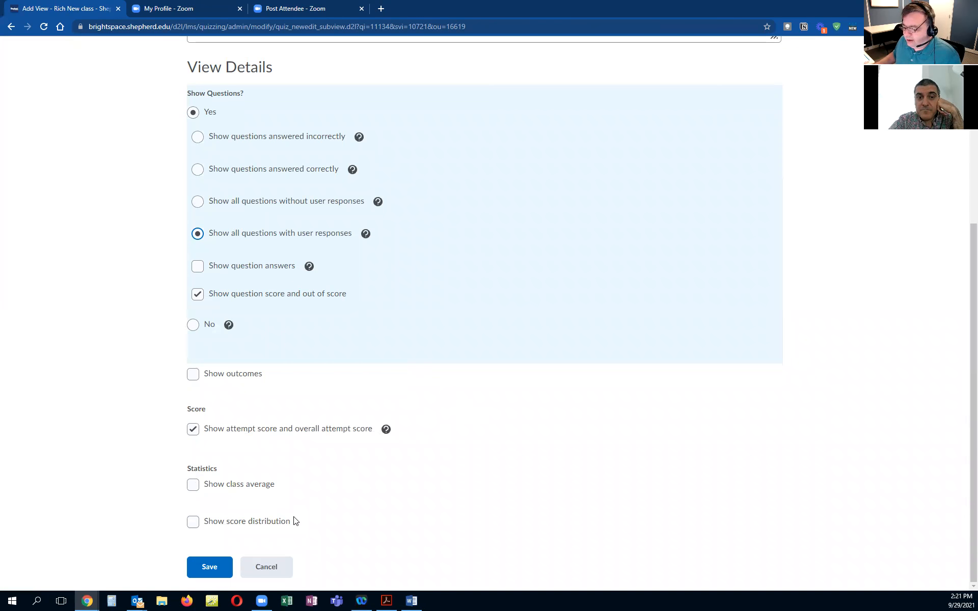
click(209, 567)
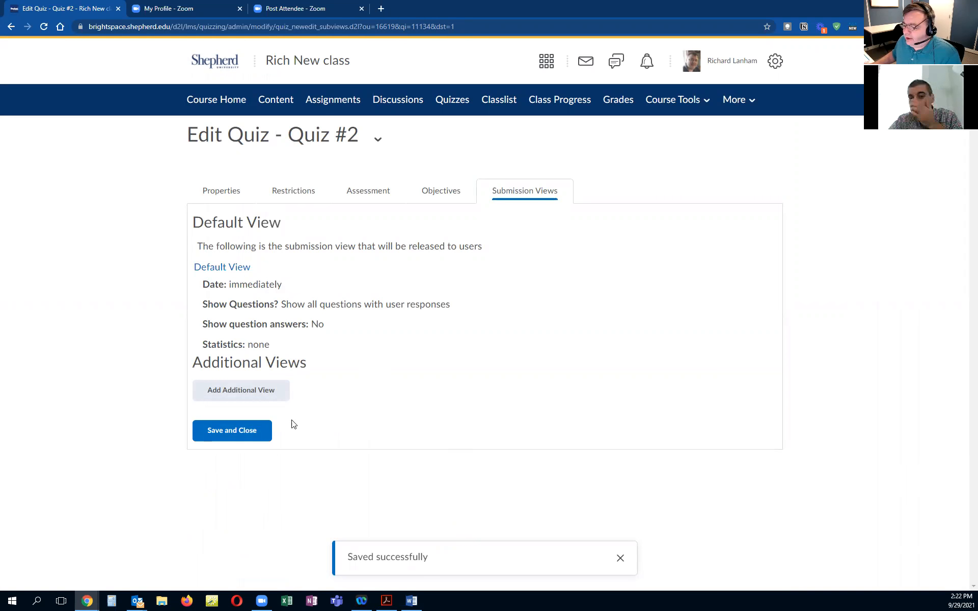
click(227, 431)
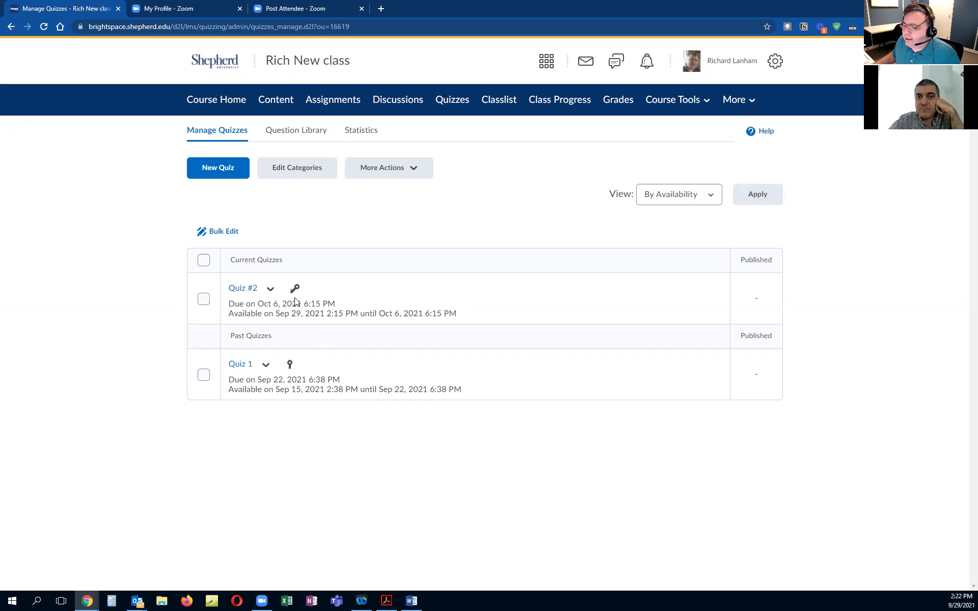
Step: Open Quiz #2's grading page, switch to its Questions view, and open the help information for Blind Marking
click(269, 290)
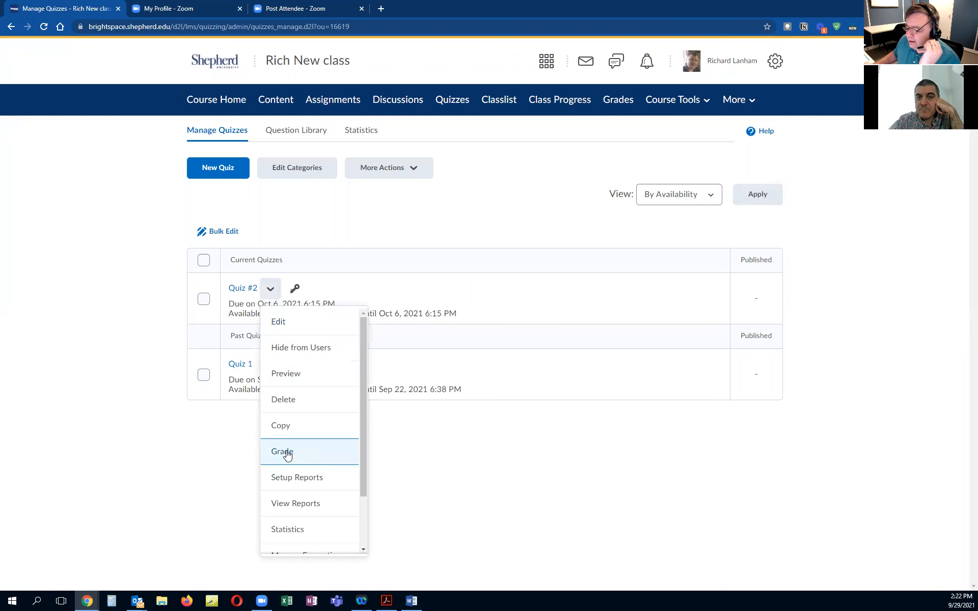
click(286, 453)
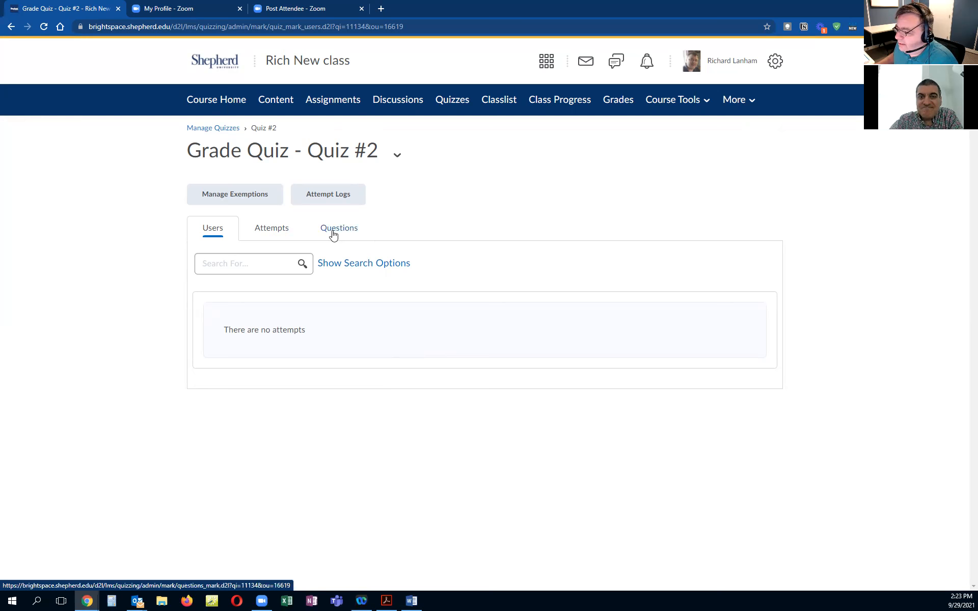
click(333, 229)
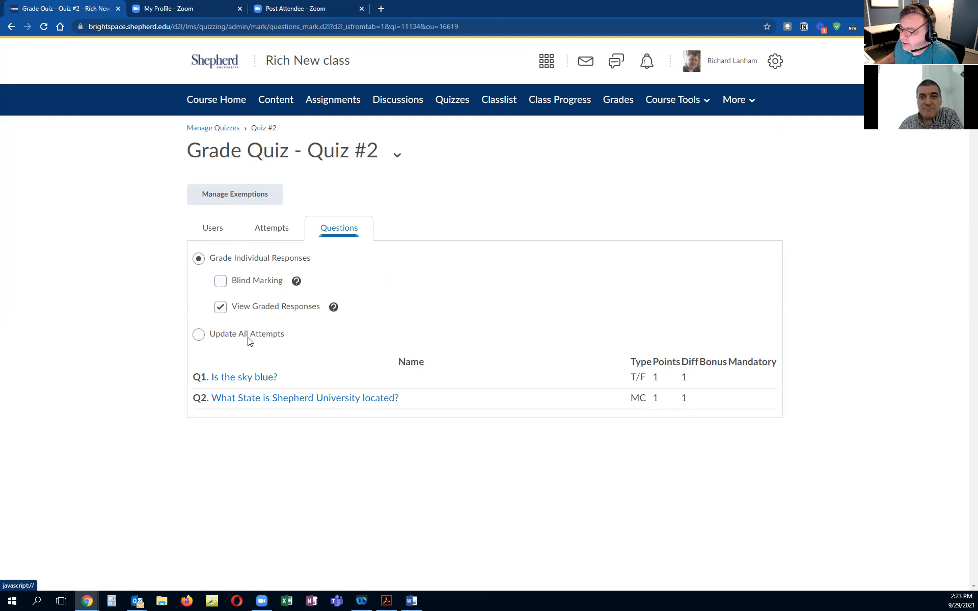
click(296, 283)
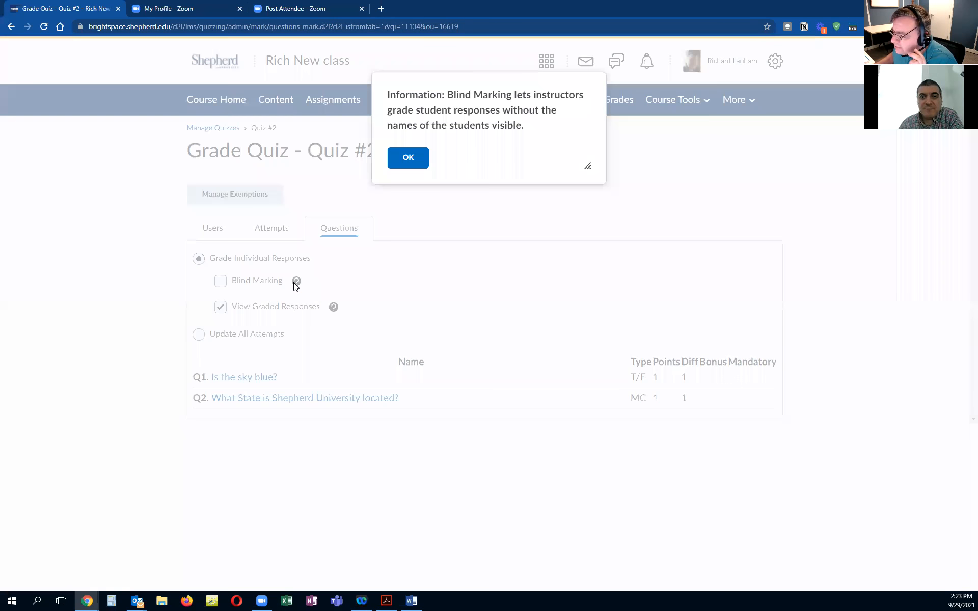
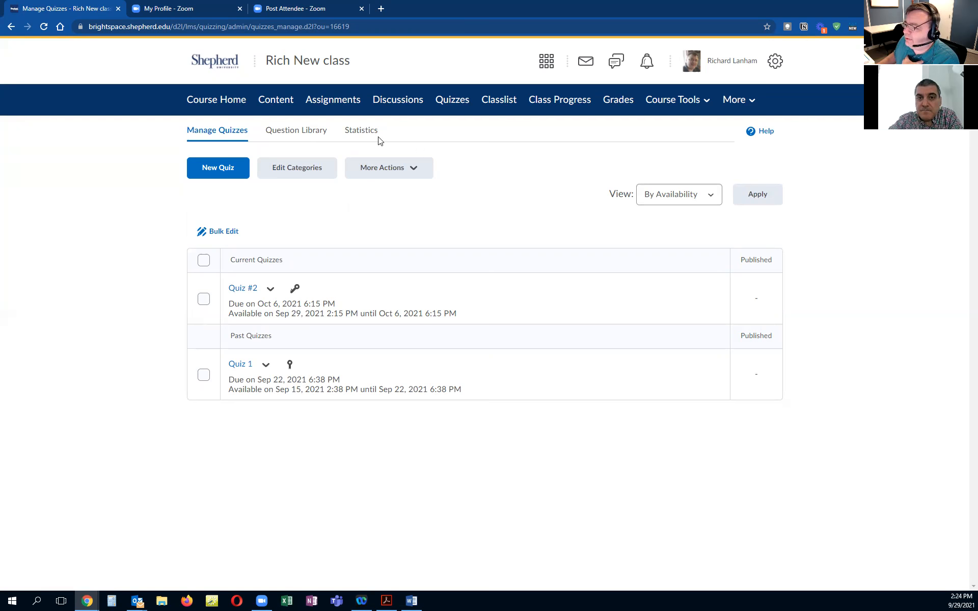
Step: View the quizzes' Statistics page and return to Manage Quizzes
click(363, 131)
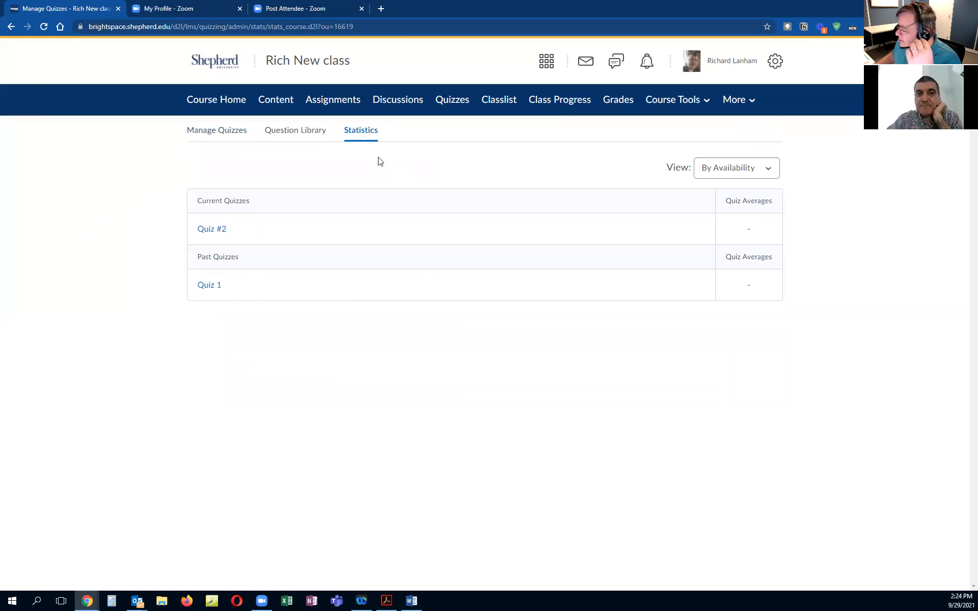
click(216, 130)
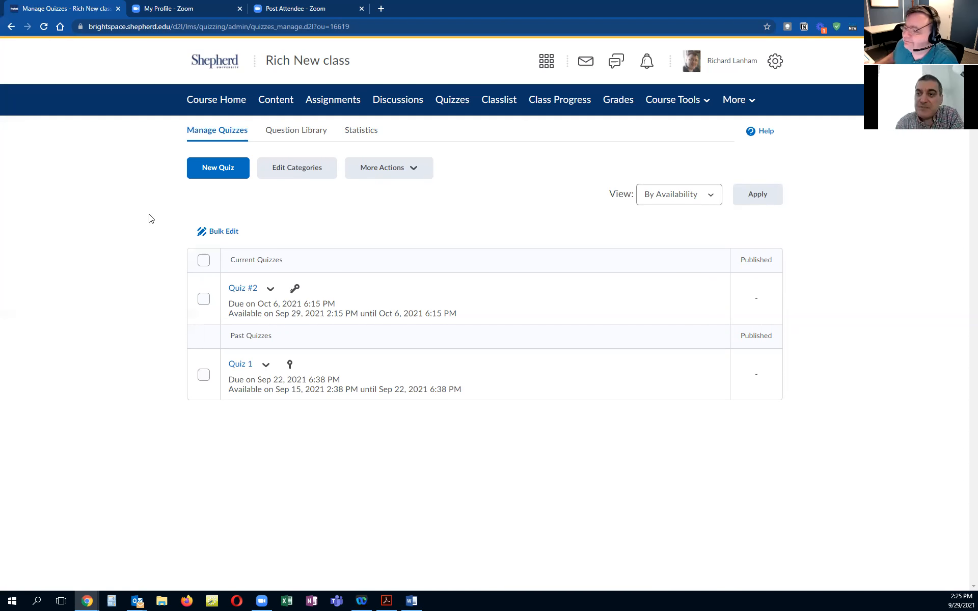
Step: Add the existing Quiz #2 activity to the Week 2 content module
click(275, 100)
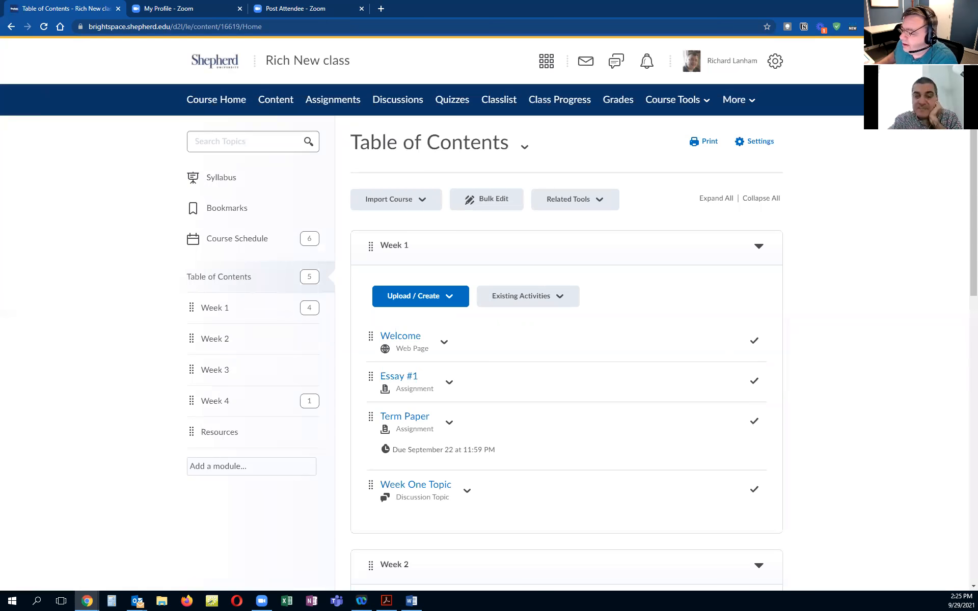
click(218, 342)
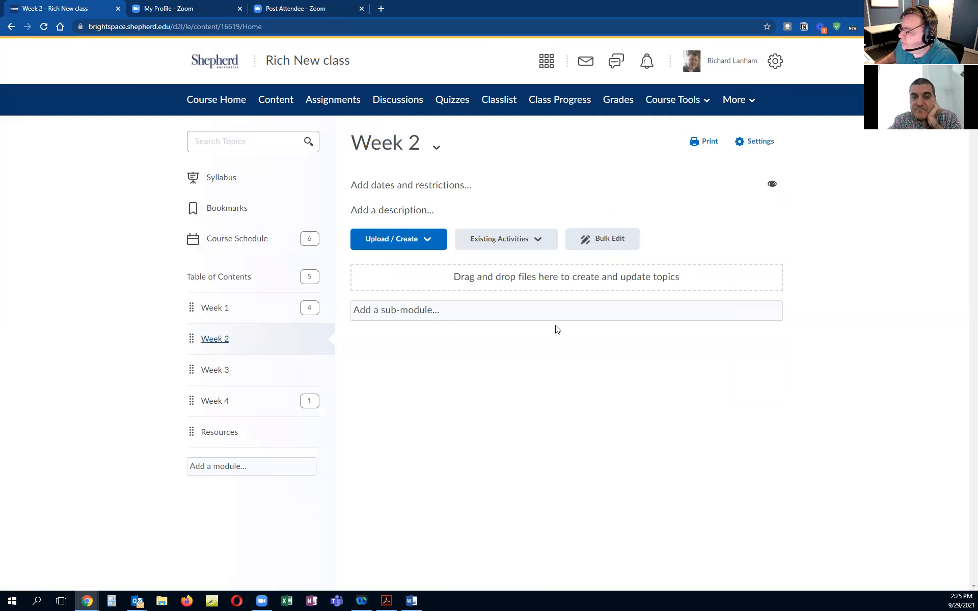
click(397, 246)
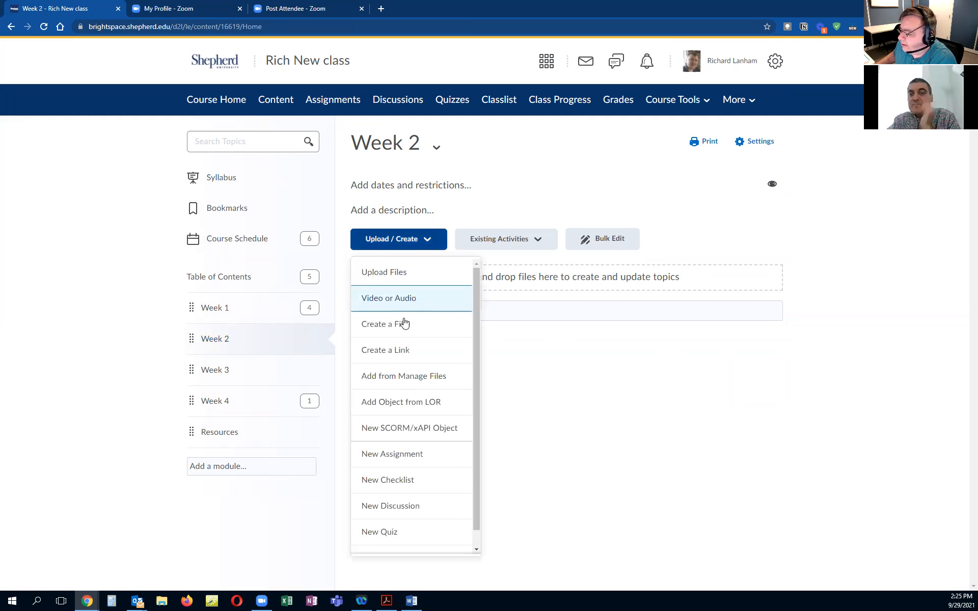
scroll(400, 448, down, 1)
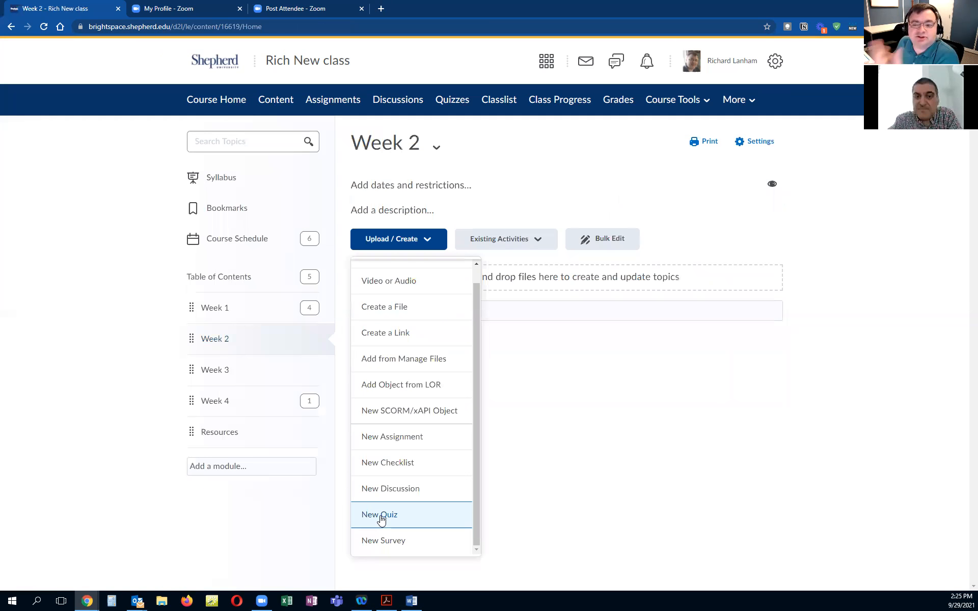
click(520, 240)
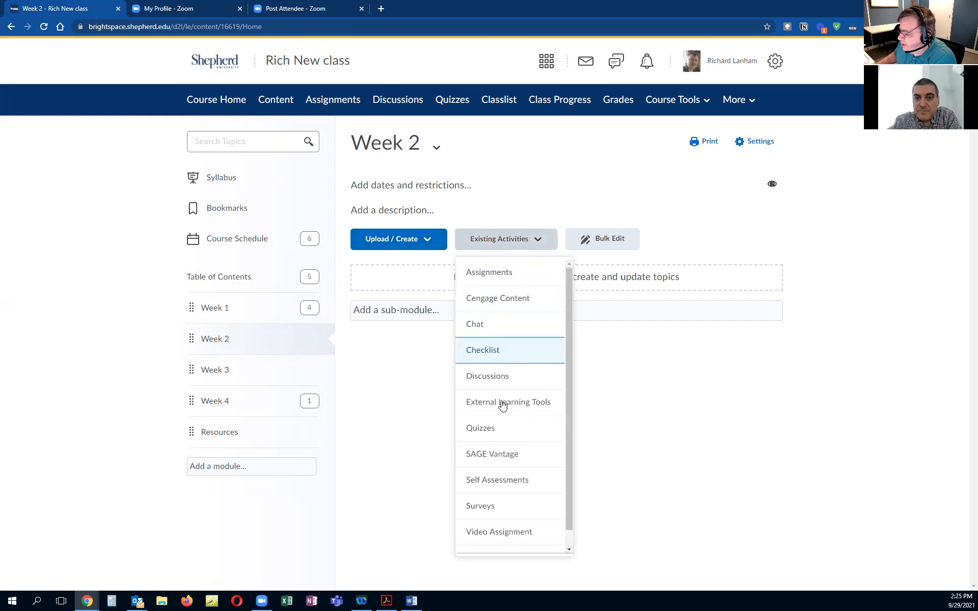
click(480, 428)
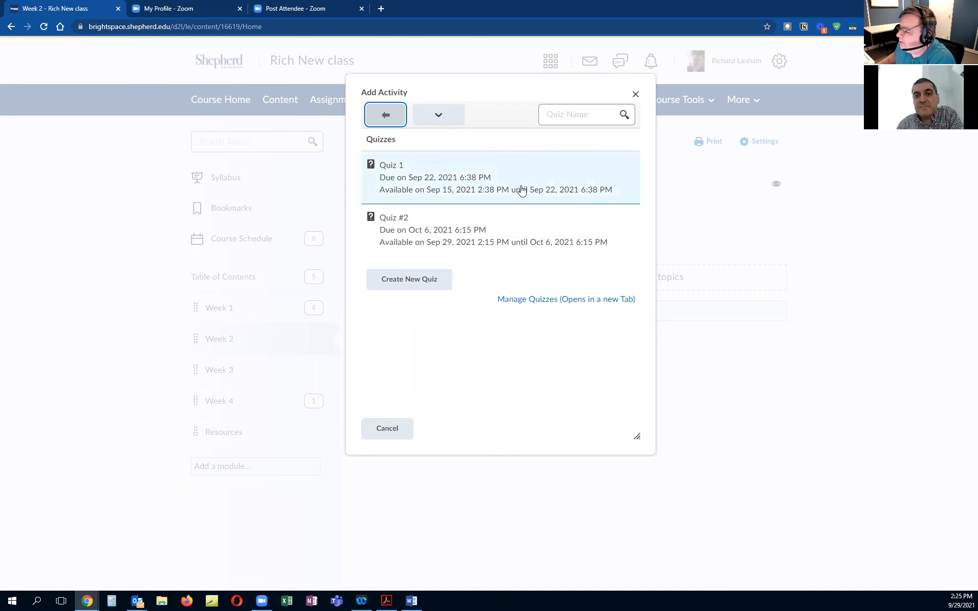
click(491, 231)
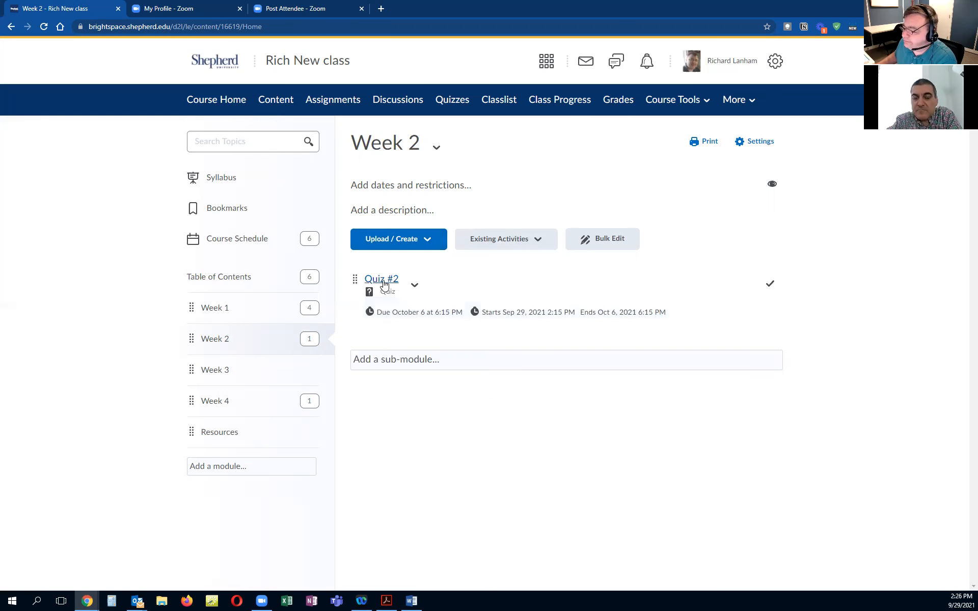
Step: Examine Quiz #2's topic options and the Week 2 module's Bulk Edit mode
click(414, 285)
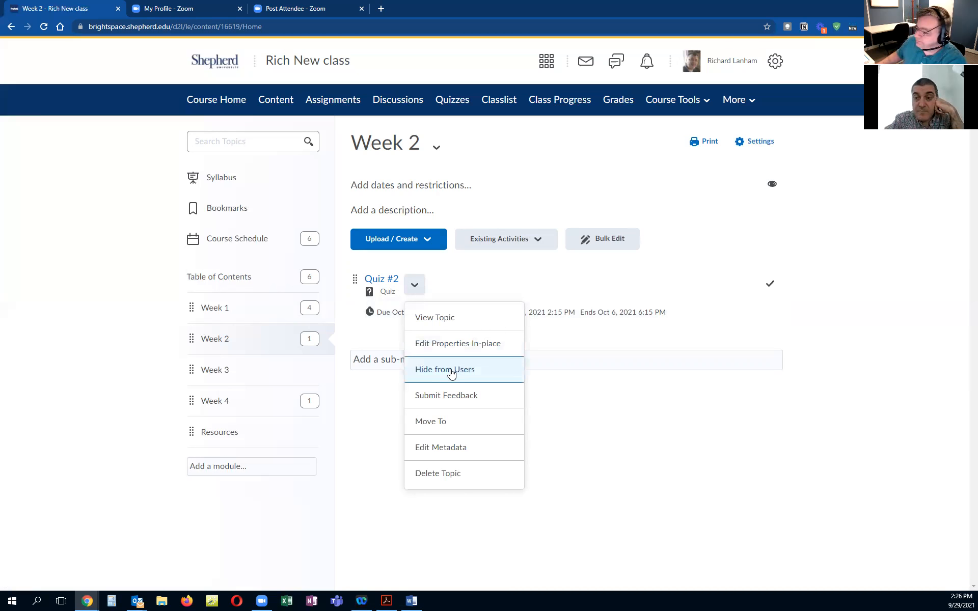
click(554, 405)
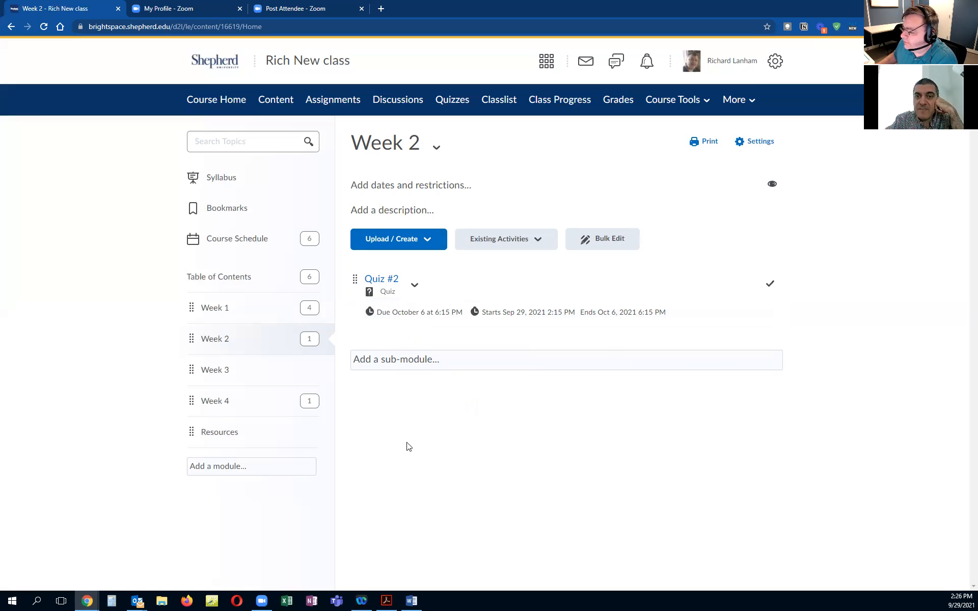
click(607, 246)
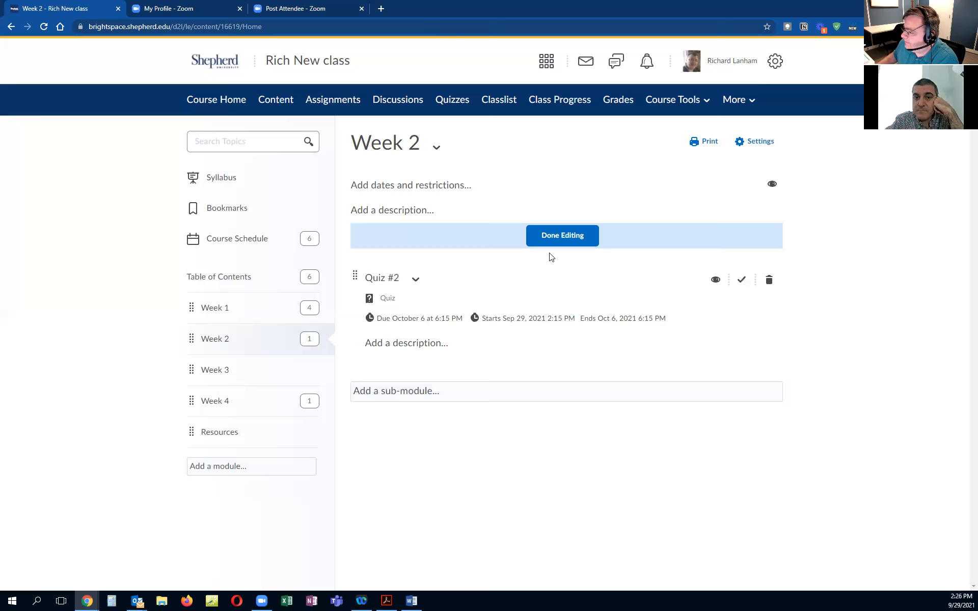
click(561, 235)
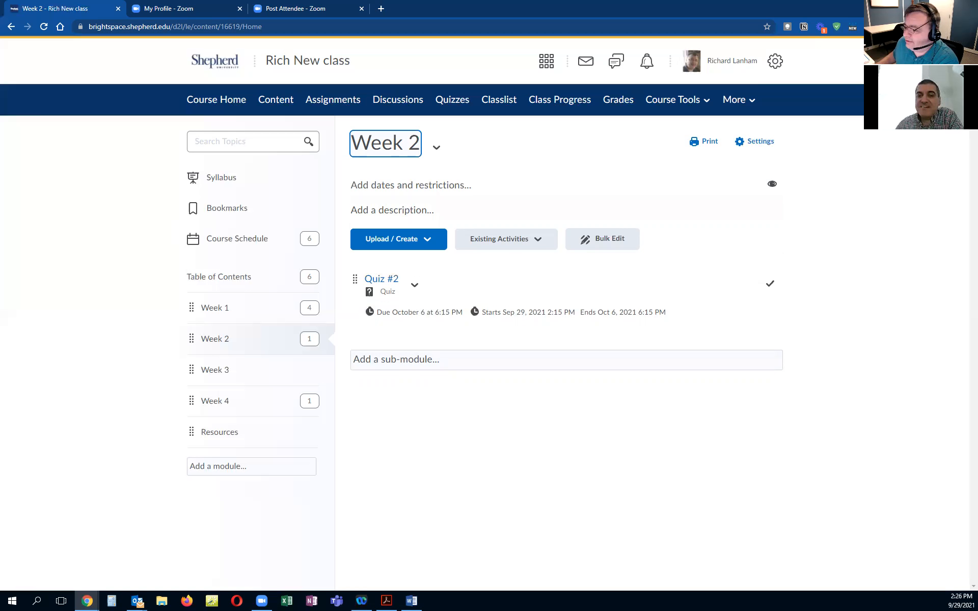
Step: Open Quiz #2's question editor and start a new question, switching its type to Fill in the Blanks
click(451, 105)
click(343, 293)
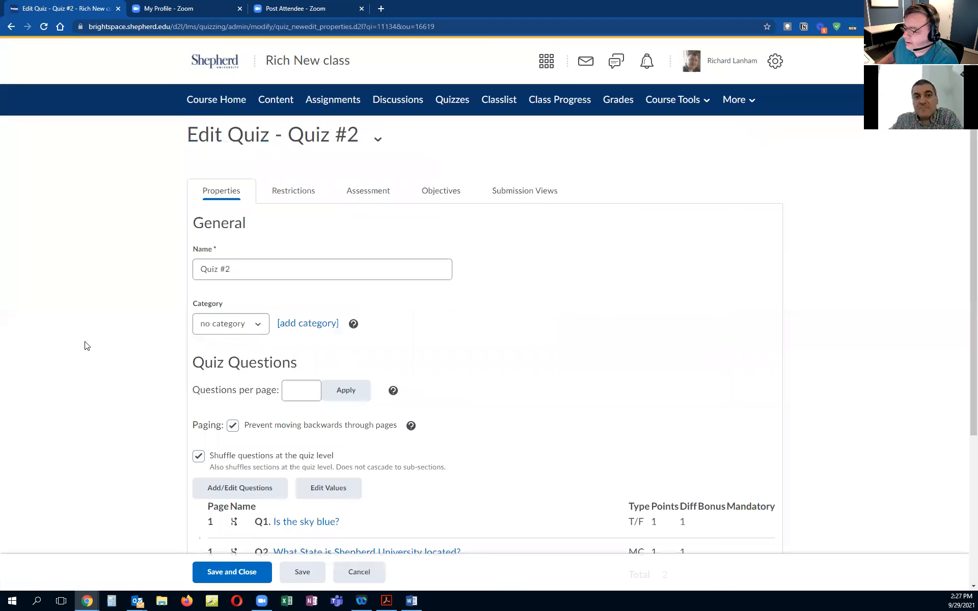
scroll(102, 344, down, 4)
click(253, 288)
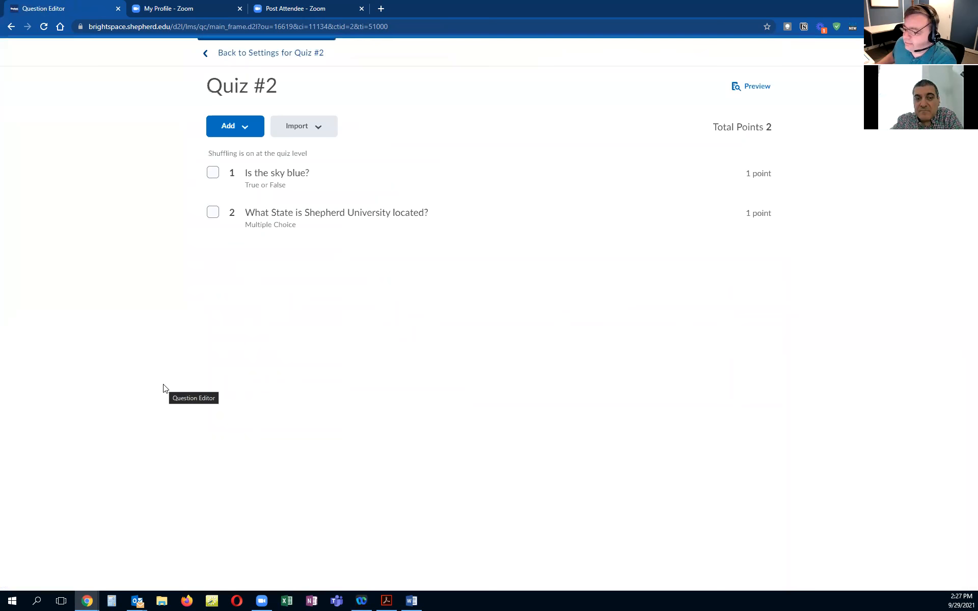
click(248, 127)
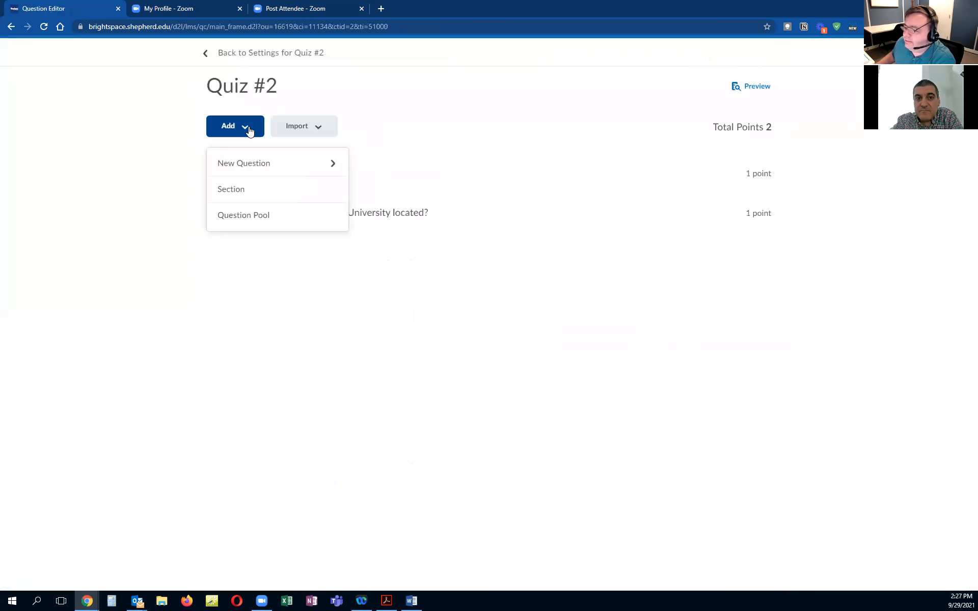
click(251, 168)
click(254, 294)
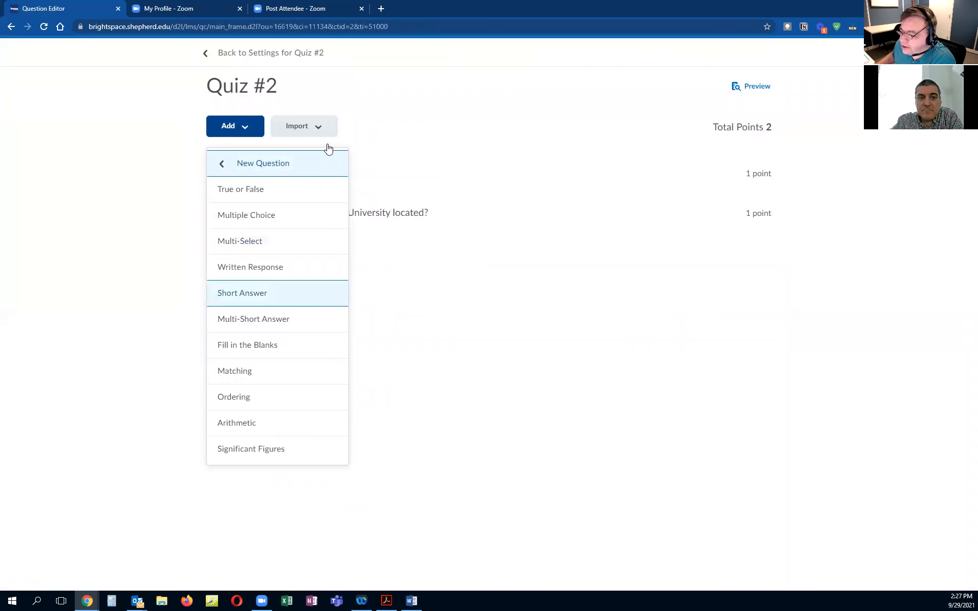
click(328, 148)
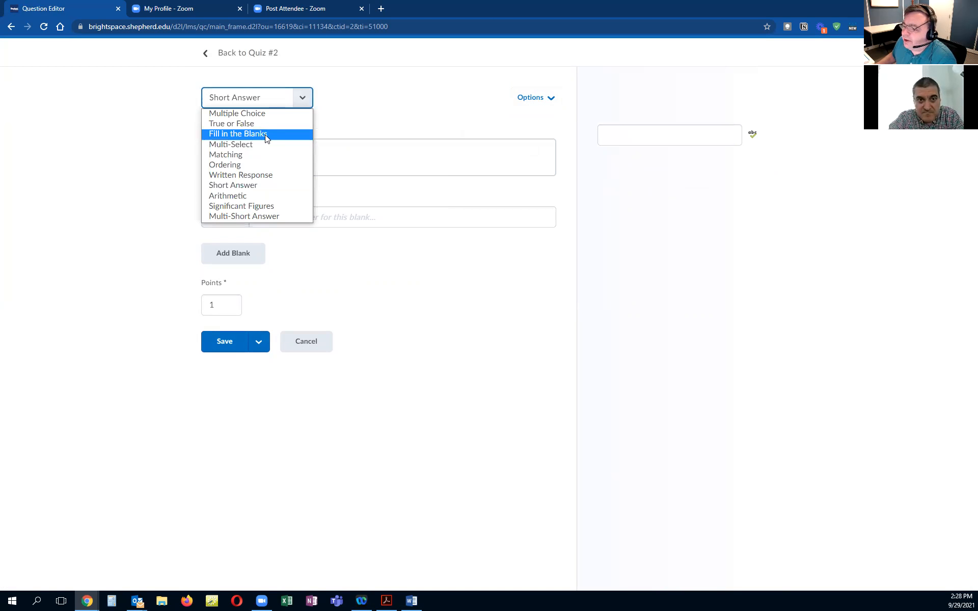
click(263, 133)
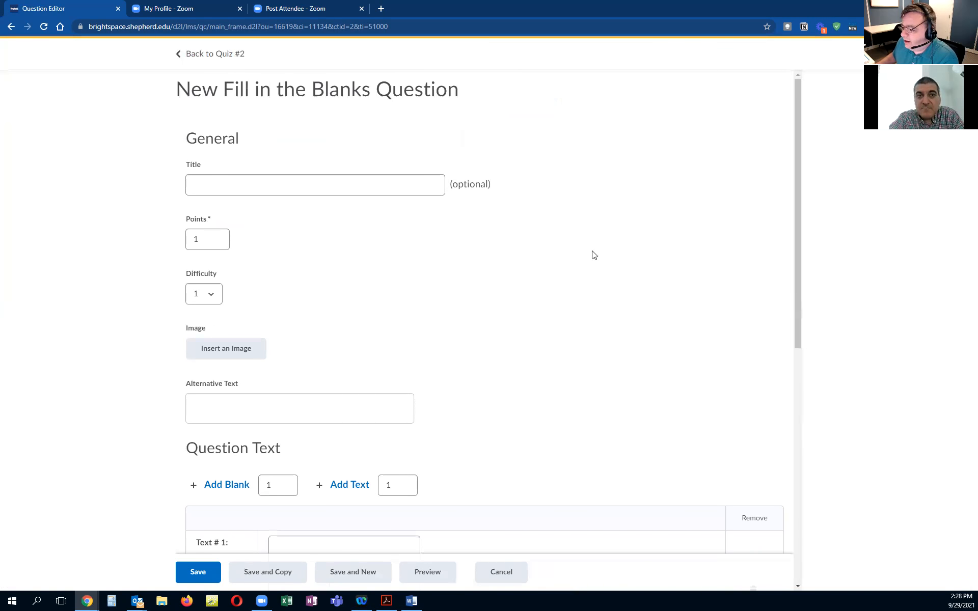
Step: Expand the Fill in the Blanks question's hint section and cancel the new question
scroll(553, 253, down, 3)
scroll(556, 253, down, 5)
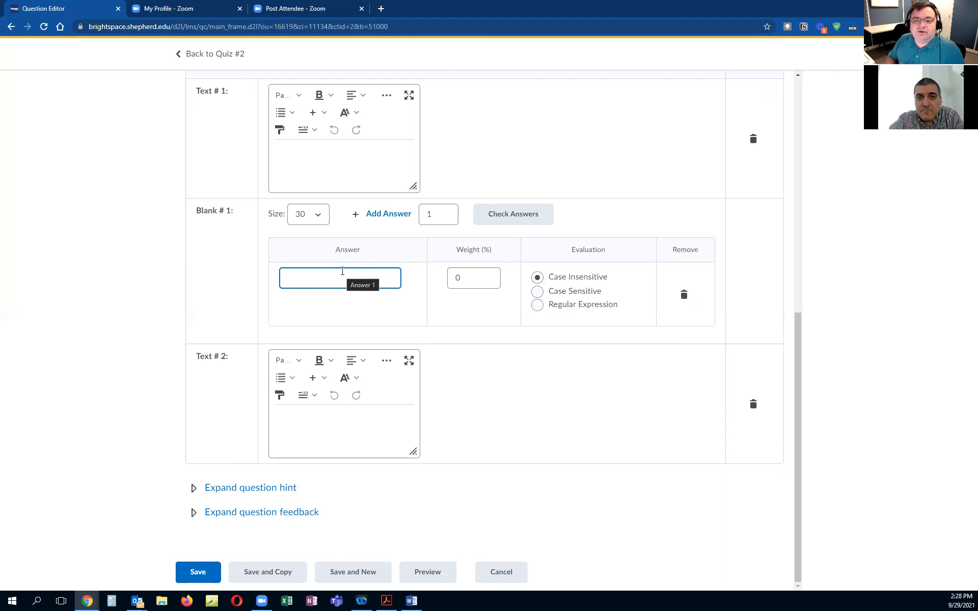
click(194, 487)
scroll(220, 367, down, 3)
click(194, 347)
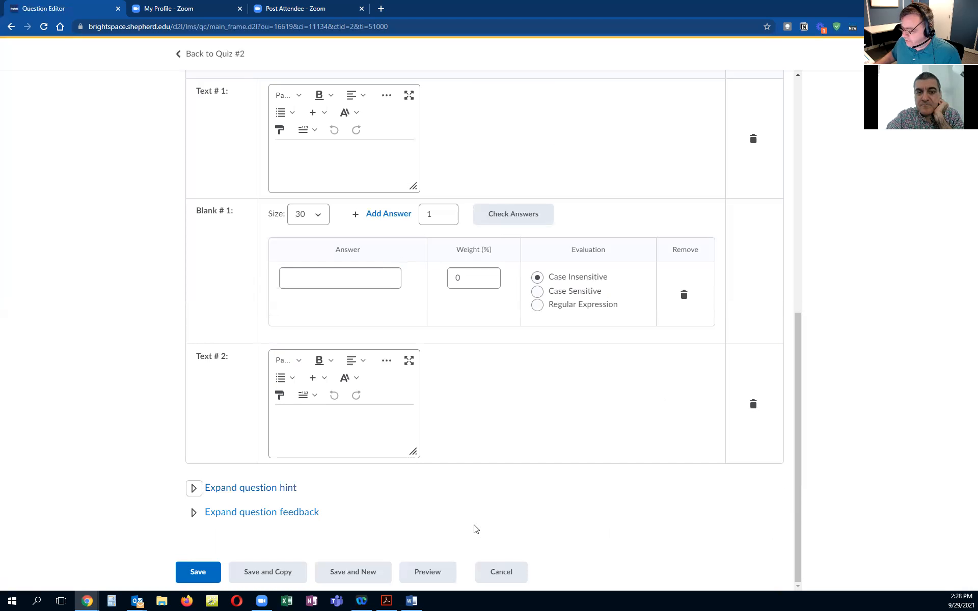
click(501, 572)
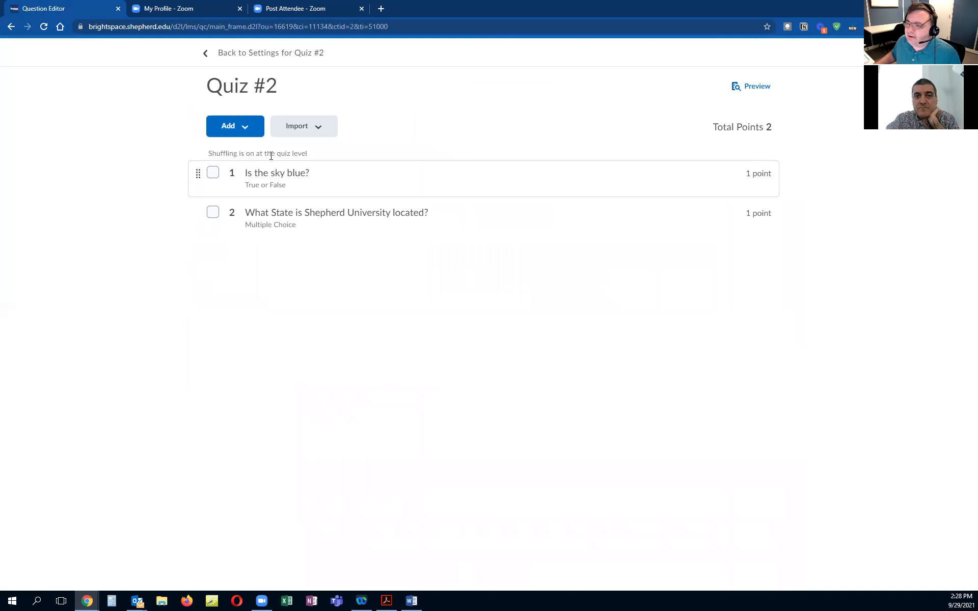
Step: Start a new Matching question, review its choices and matches, and cancel it
click(249, 130)
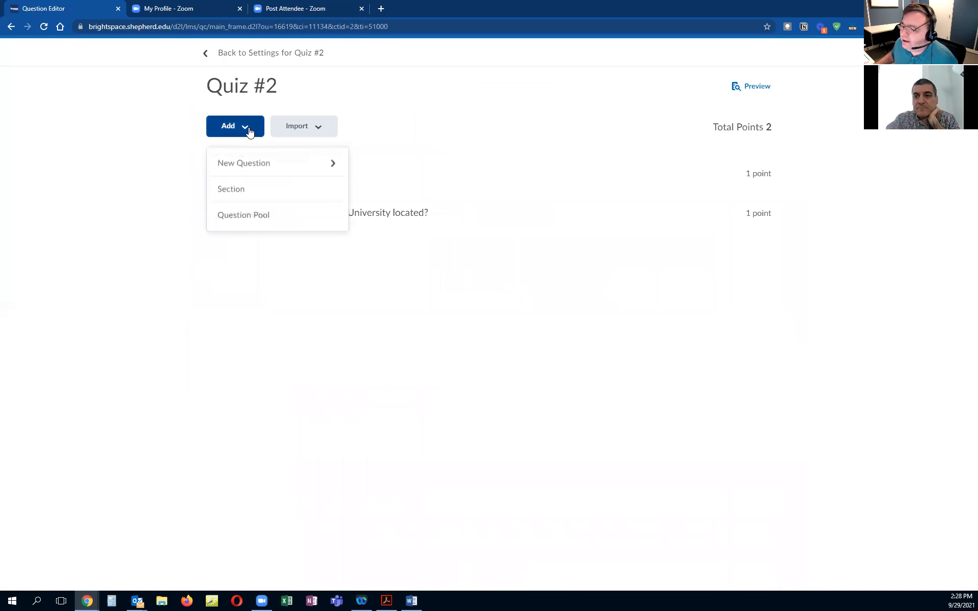
click(250, 163)
click(255, 370)
scroll(255, 356, down, 12)
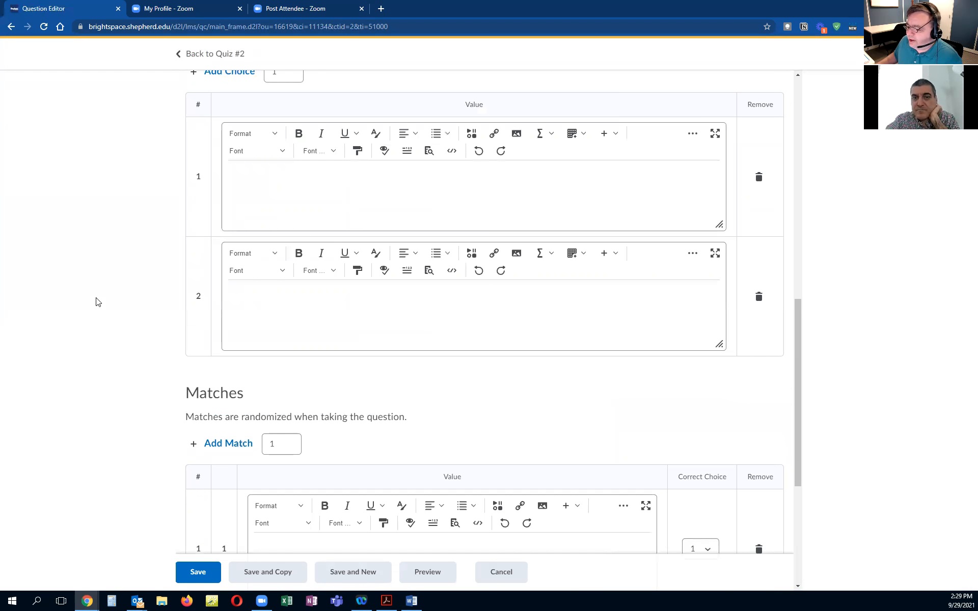
scroll(98, 300, down, 5)
scroll(146, 345, up, 7)
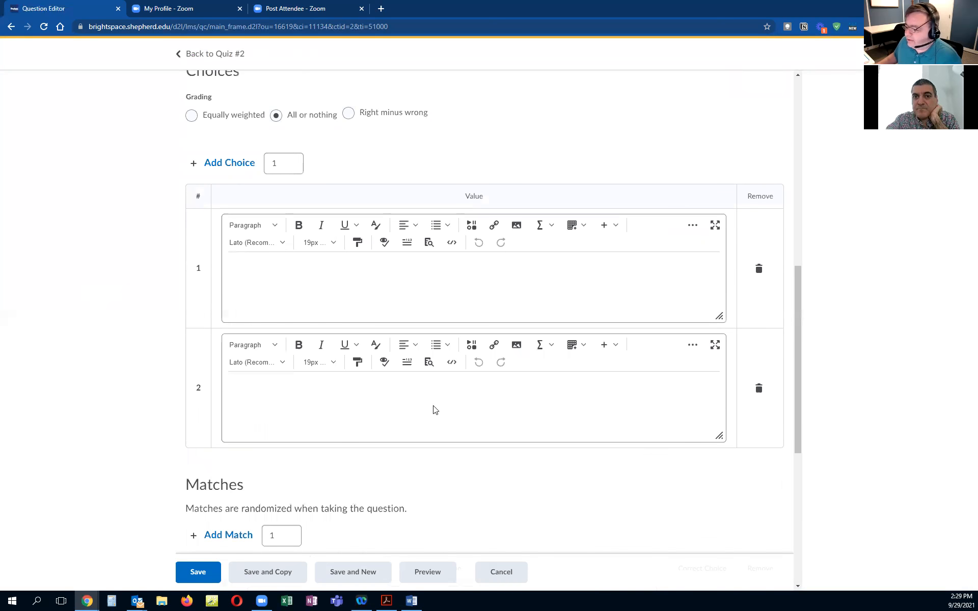
scroll(501, 410, down, 7)
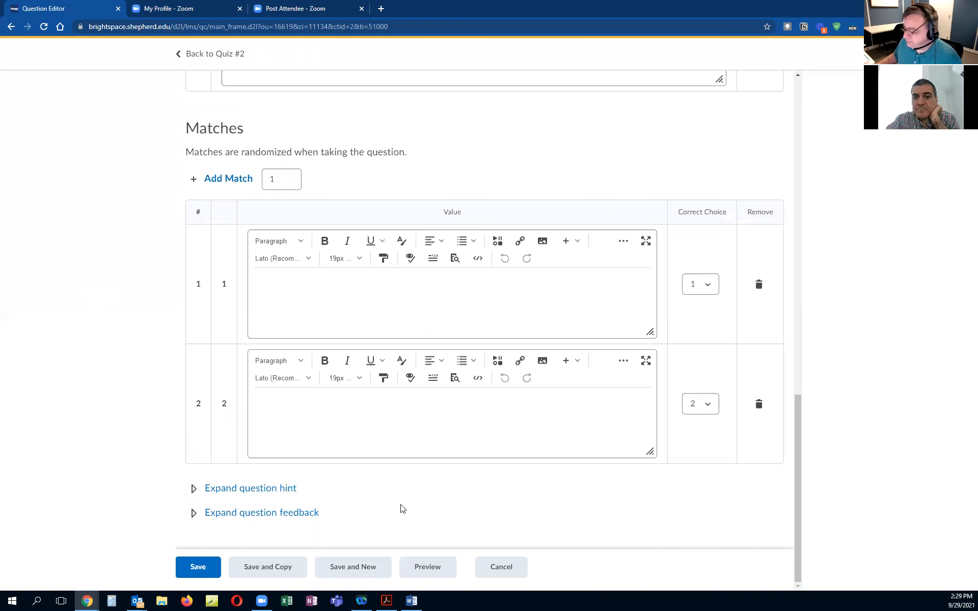
scroll(419, 443, up, 8)
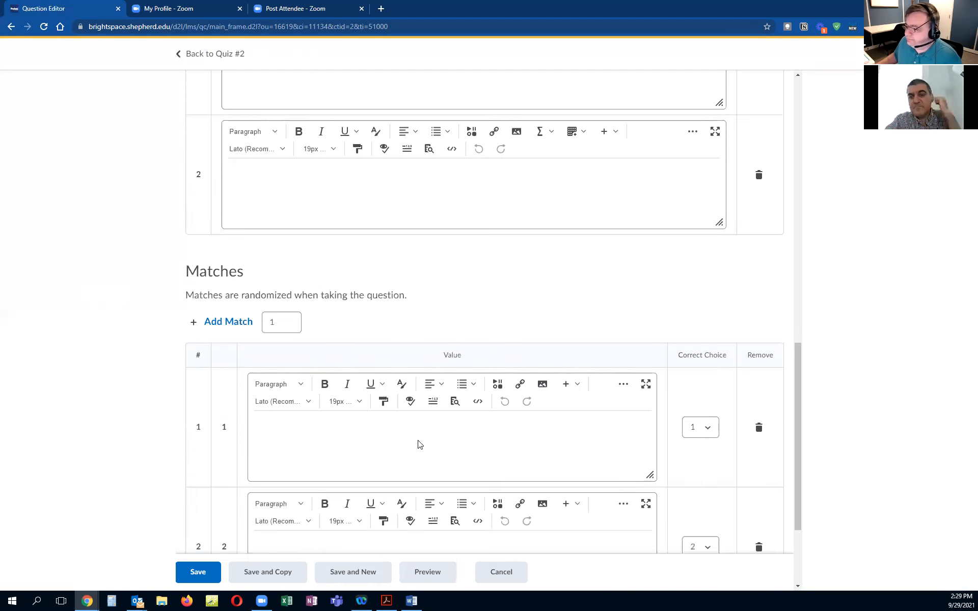
click(501, 572)
Step: Start a new Ordering question and open an item's Correct Order options
click(227, 125)
click(284, 161)
click(278, 397)
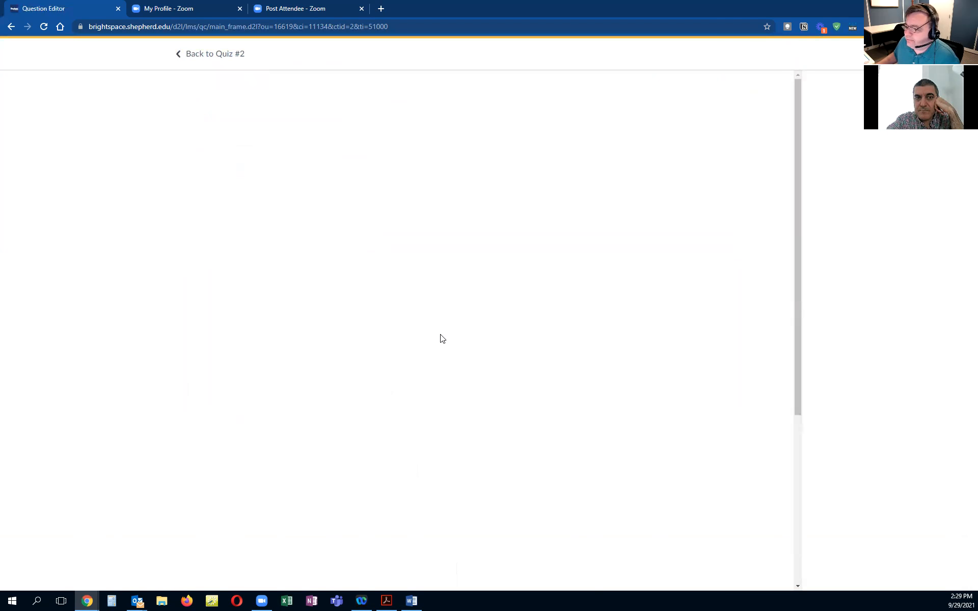
scroll(524, 315, down, 7)
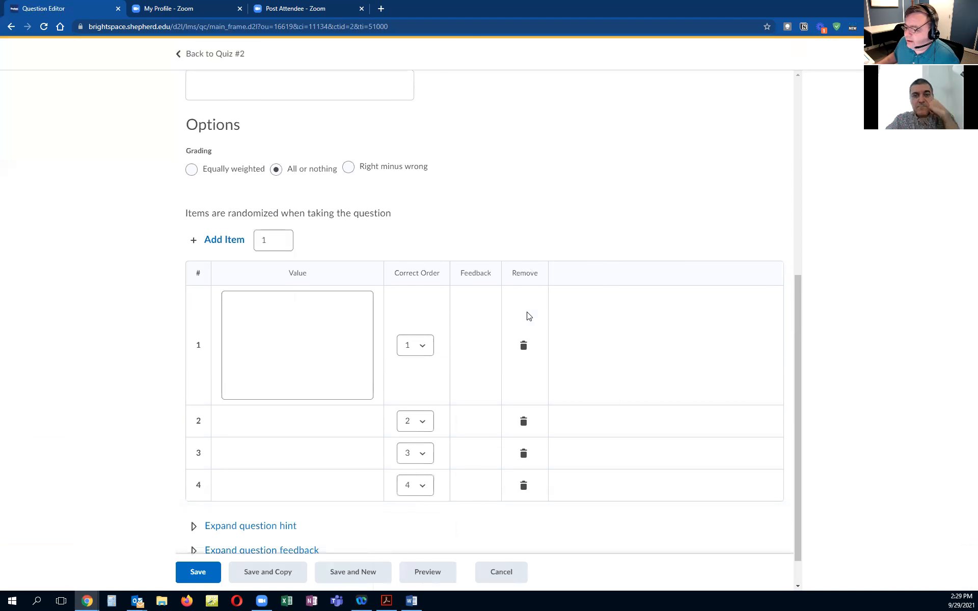
scroll(550, 270, down, 5)
click(415, 281)
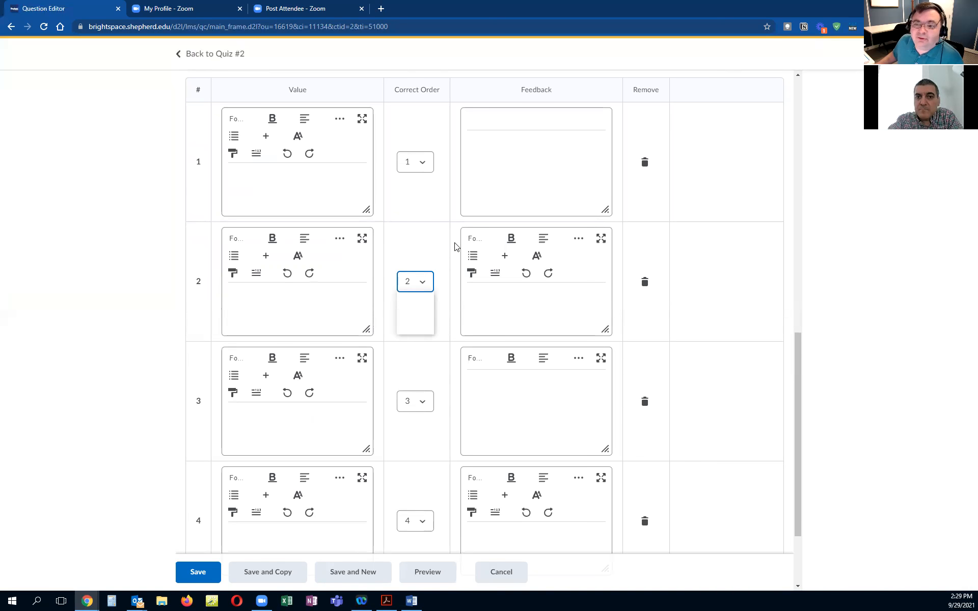
key(Up)
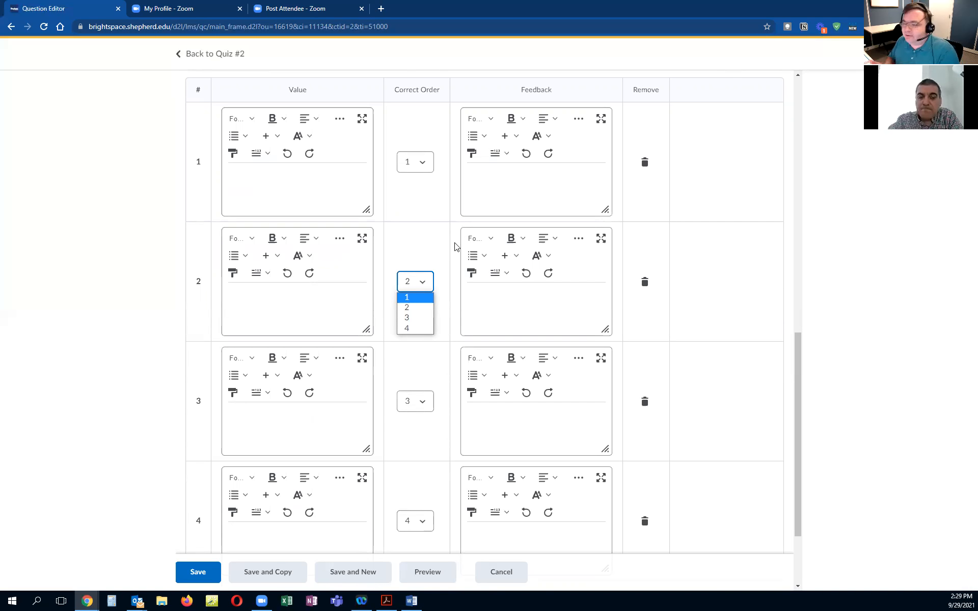
Step: Return to Quiz #2's settings and save and close the quiz
click(215, 54)
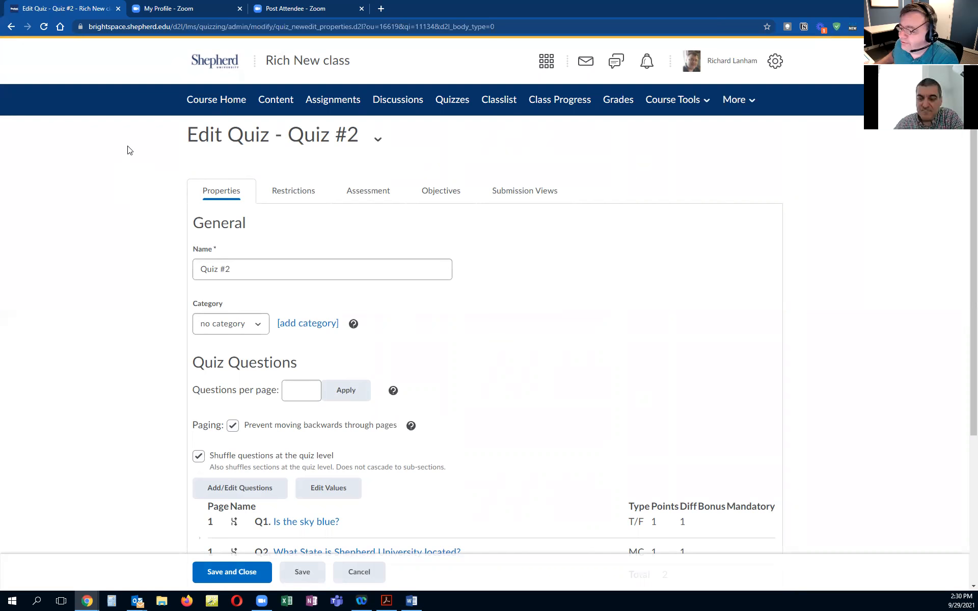
scroll(125, 305, down, 4)
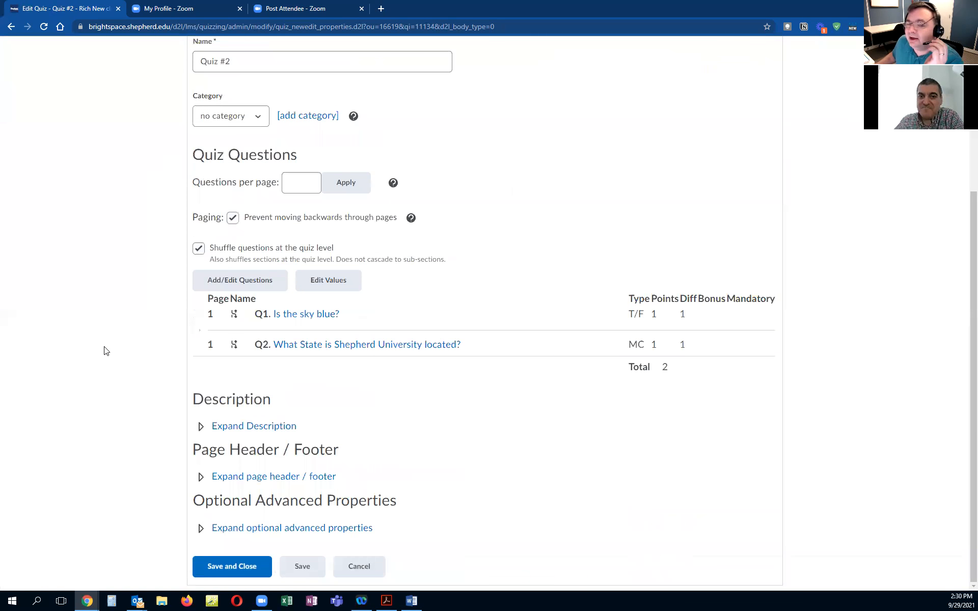
click(231, 566)
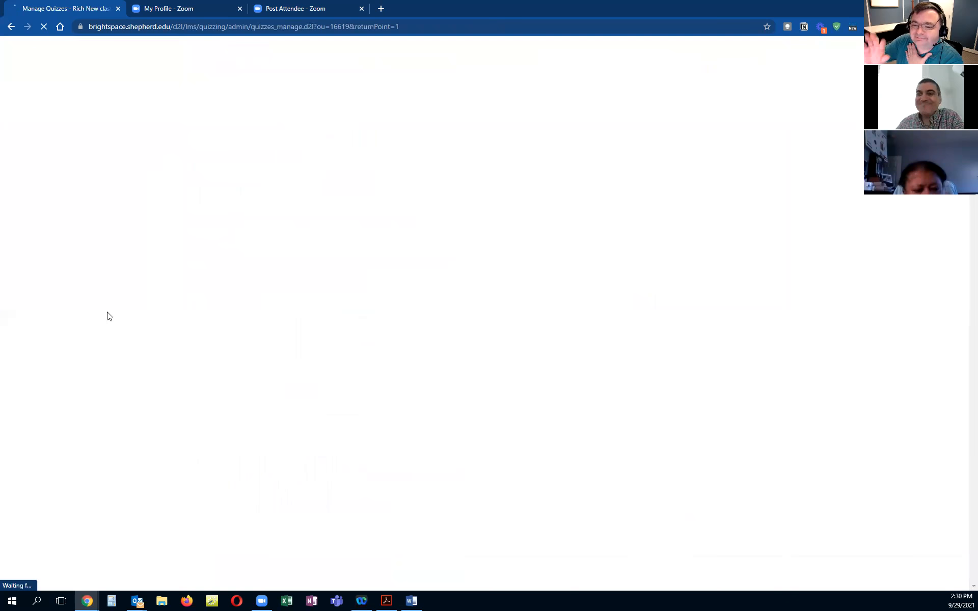